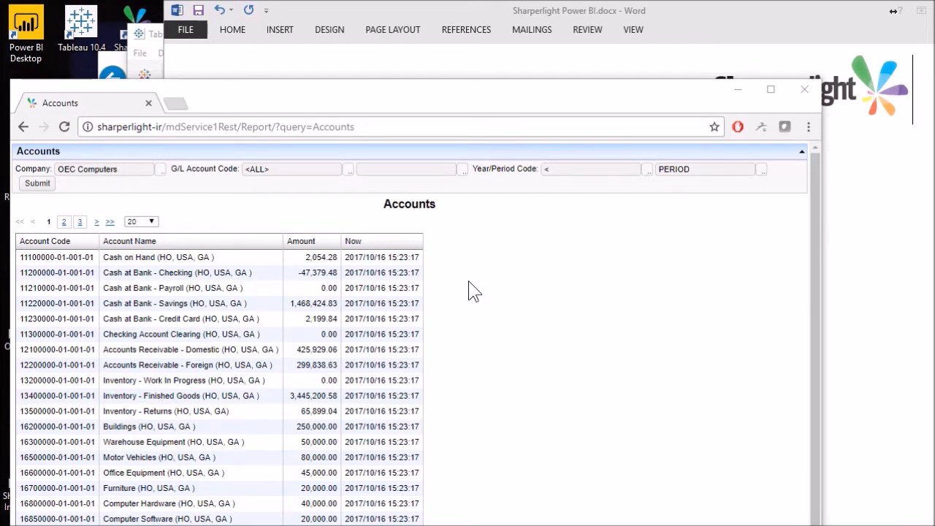
- Show the T5 report in the Power BI service and the Accounts data source in Tableau, and return to the Word outline
{"action": "left_click", "coordinate": [119, 62]}
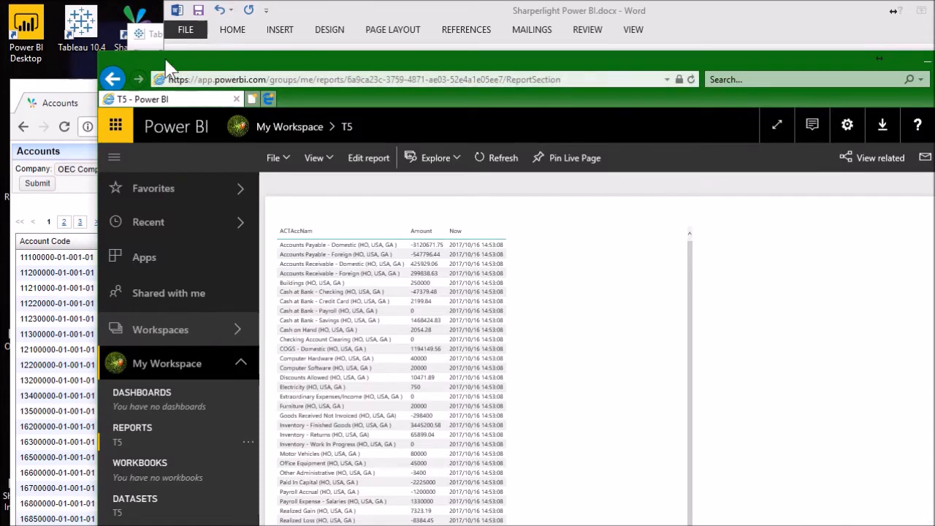
{"action": "left_click", "coordinate": [155, 36]}
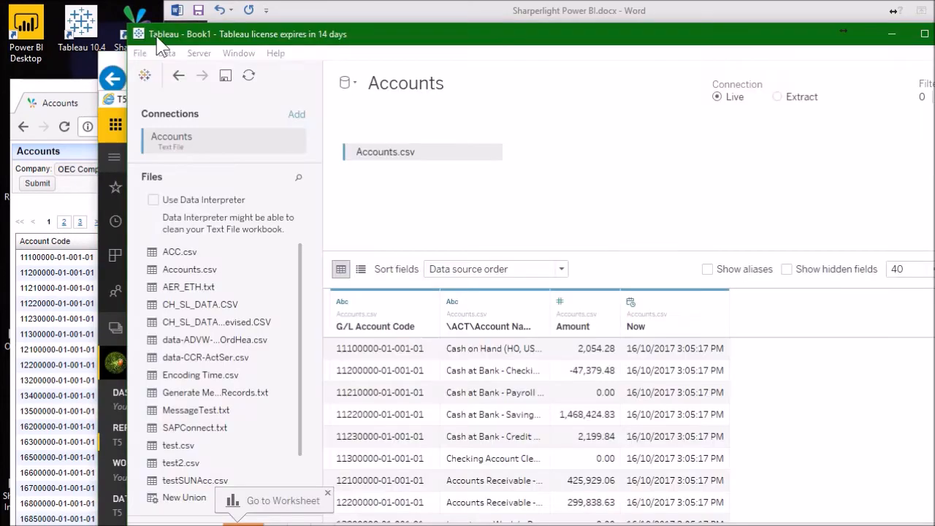
{"action": "left_click", "coordinate": [372, 14]}
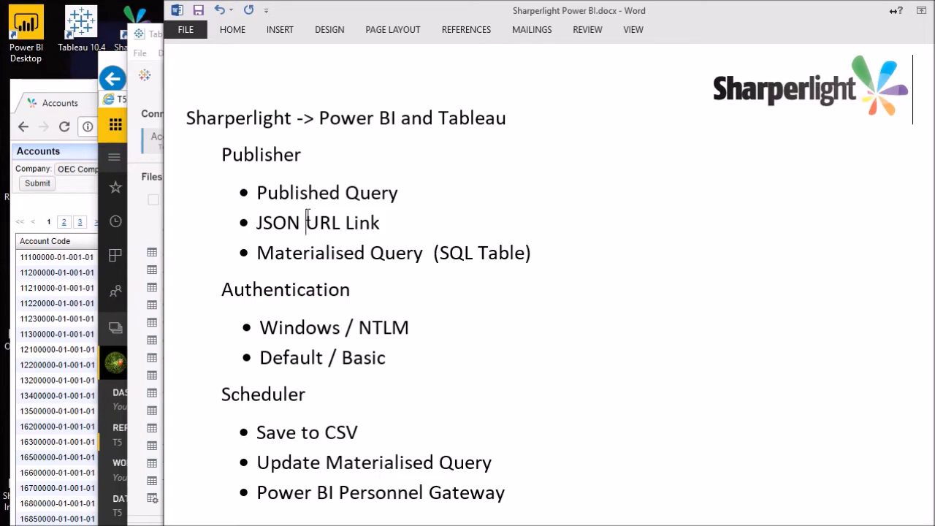
- Review the Word outline's points on published queries, JSON URL link, materialised queries, authentication and scheduler
{"action": "left_click_drag", "start_coordinate": [268, 192], "coordinate": [318, 193]}
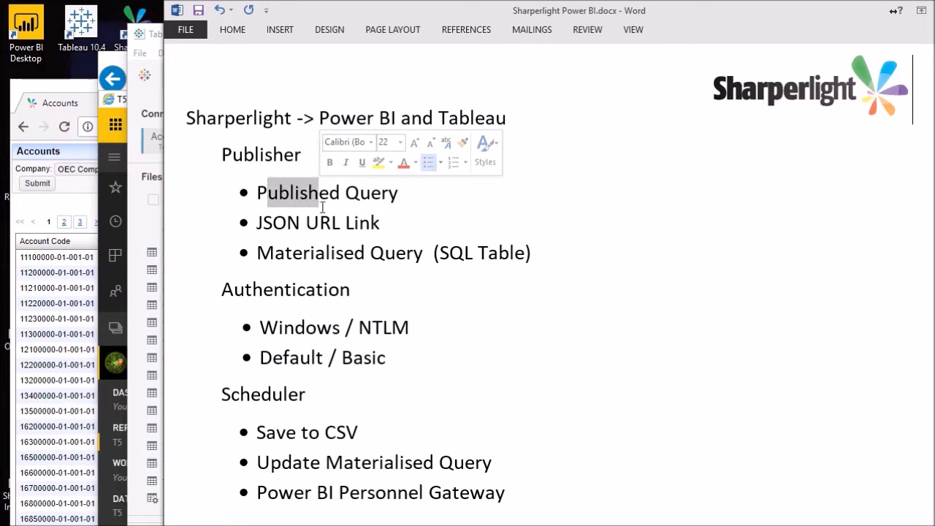
{"action": "left_click", "coordinate": [342, 222]}
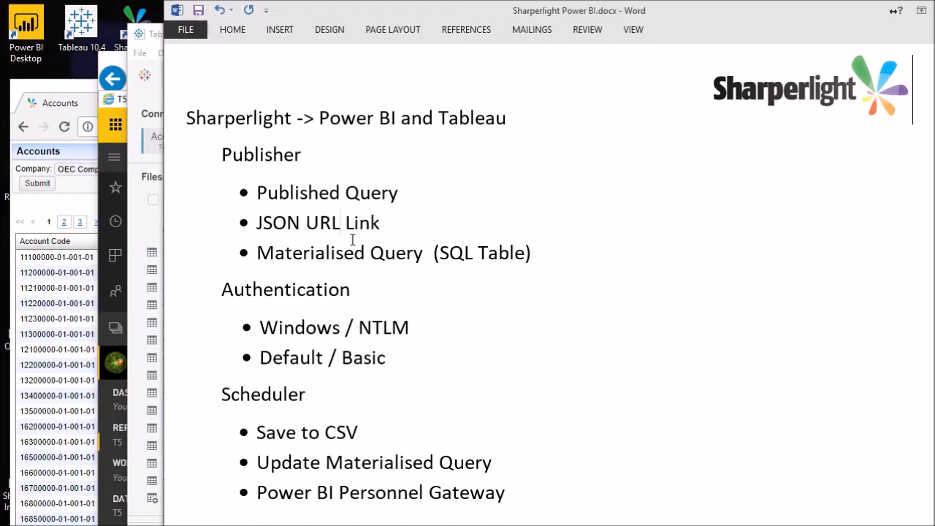
{"action": "left_click", "coordinate": [316, 253]}
{"action": "left_click", "coordinate": [423, 252]}
{"action": "left_click", "coordinate": [278, 327]}
{"action": "left_click", "coordinate": [308, 327]}
{"action": "left_click", "coordinate": [434, 459]}
- Switch past the Accounts web report to Sharperlight Publisher and open the published Accounts query in the Query Builder
{"action": "left_click", "coordinate": [87, 291]}
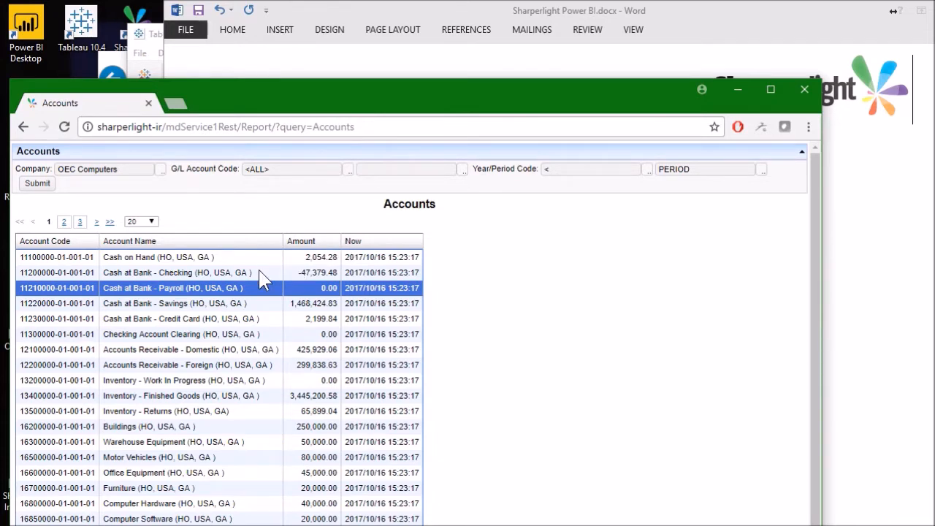
{"action": "left_click", "coordinate": [121, 62]}
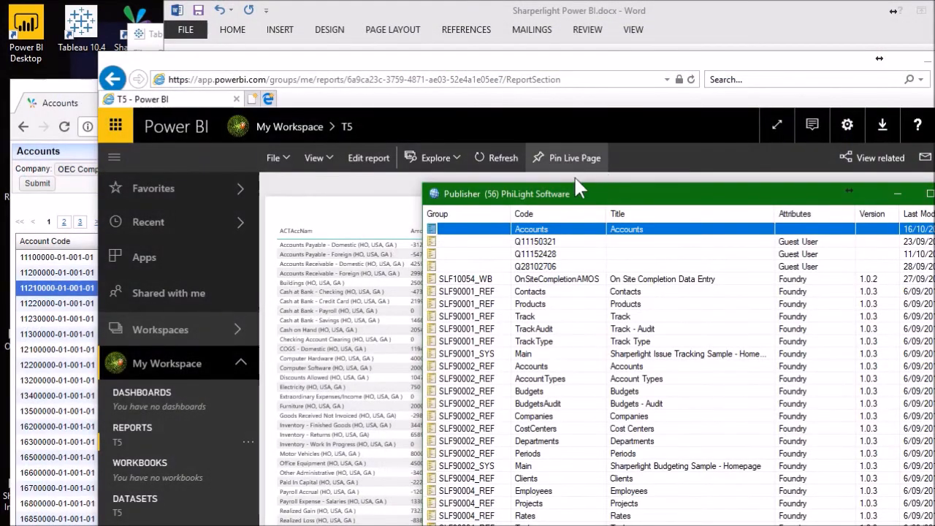
{"action": "left_click_drag", "start_coordinate": [549, 185], "coordinate": [284, 113]}
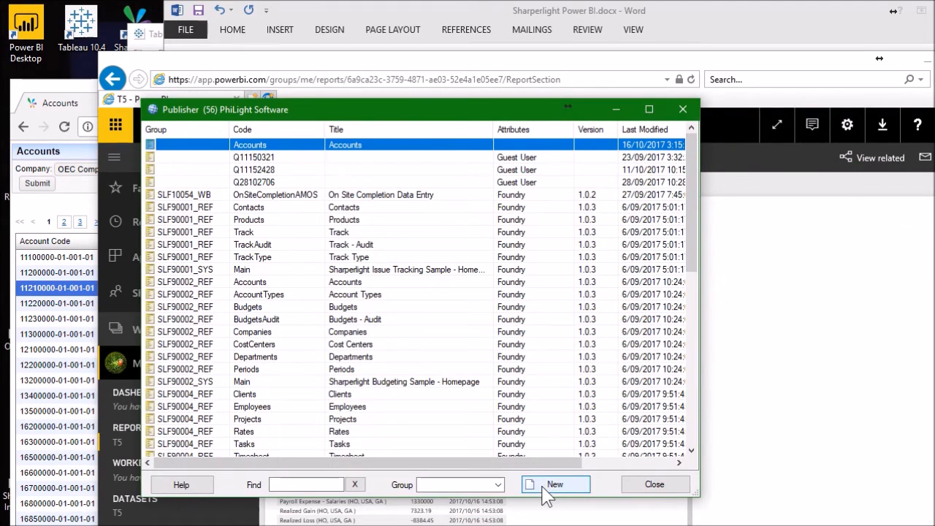
{"action": "double_click", "coordinate": [308, 147]}
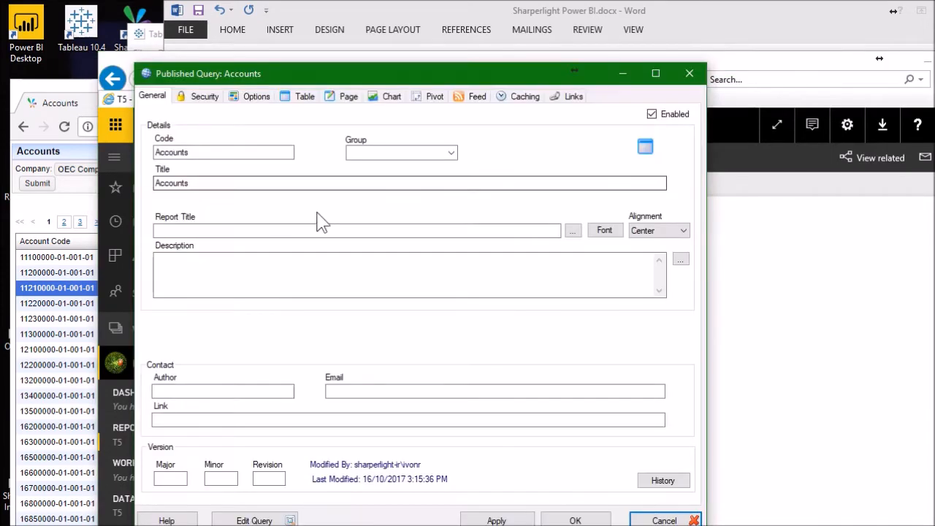
{"action": "left_click", "coordinate": [254, 521]}
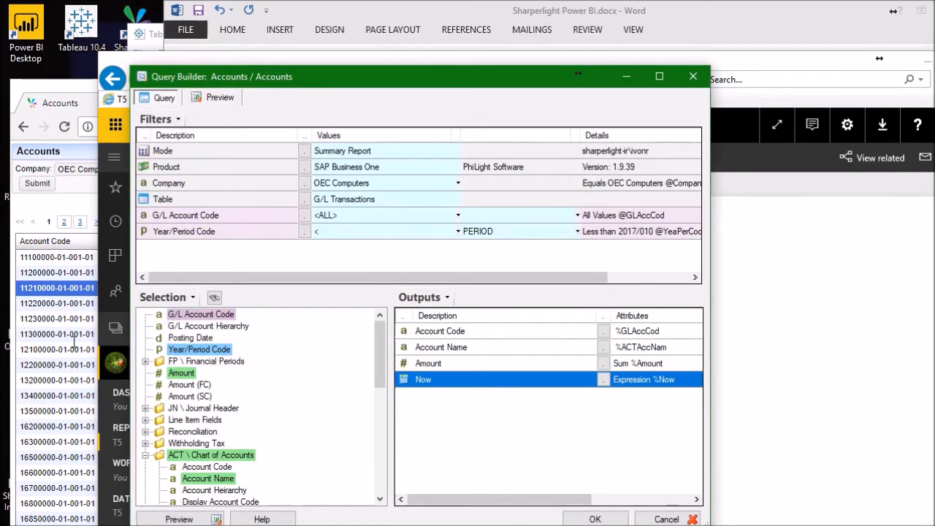
- Examine the query's available products without changing the selection, and preview the output rows for account code, name, amount and time
{"action": "left_click", "coordinate": [304, 168]}
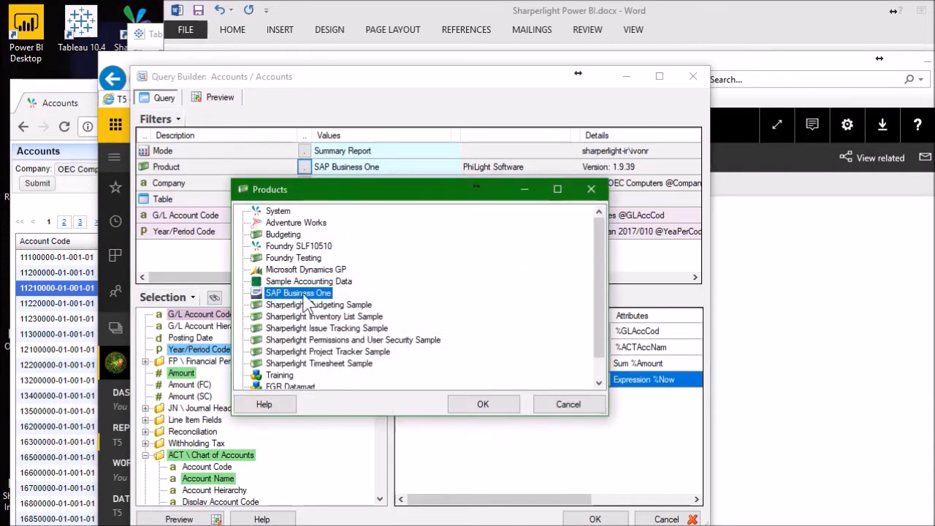
{"action": "left_click", "coordinate": [566, 406]}
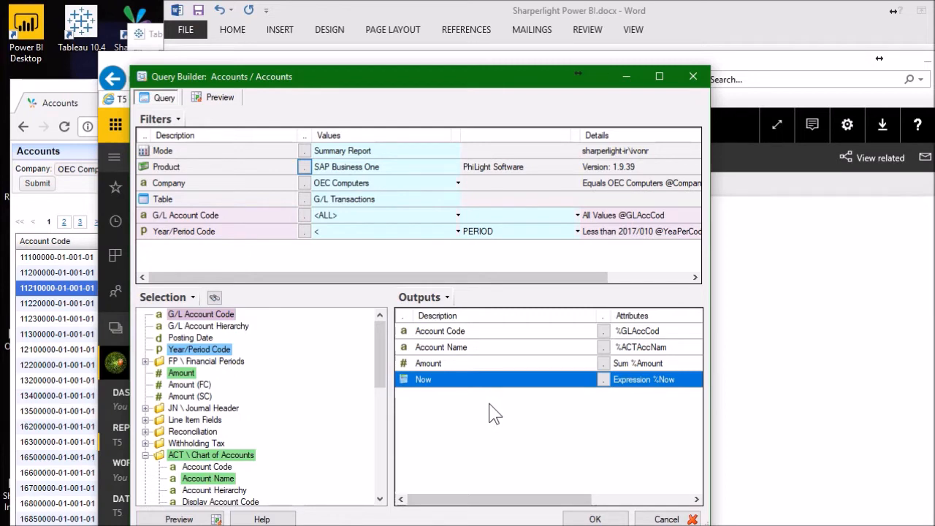
{"action": "left_click", "coordinate": [216, 98]}
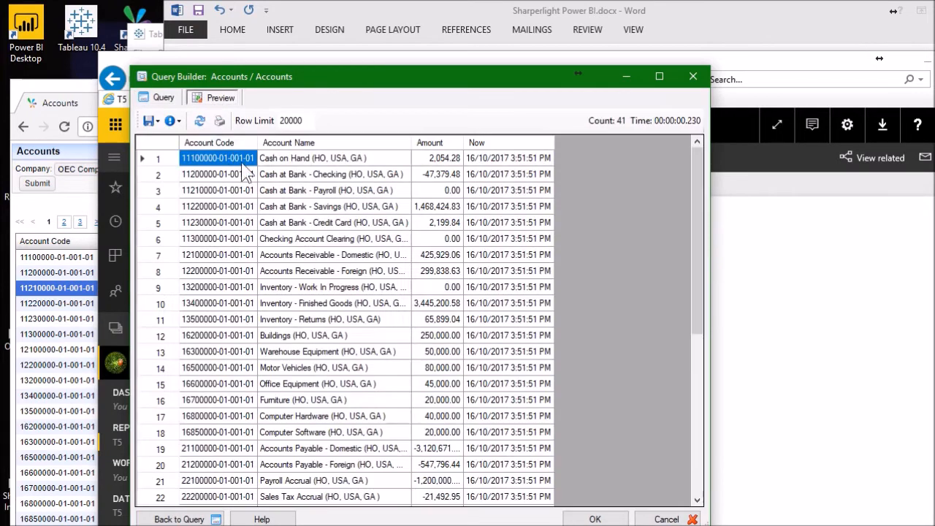
{"action": "left_click", "coordinate": [287, 223]}
{"action": "left_click", "coordinate": [214, 188]}
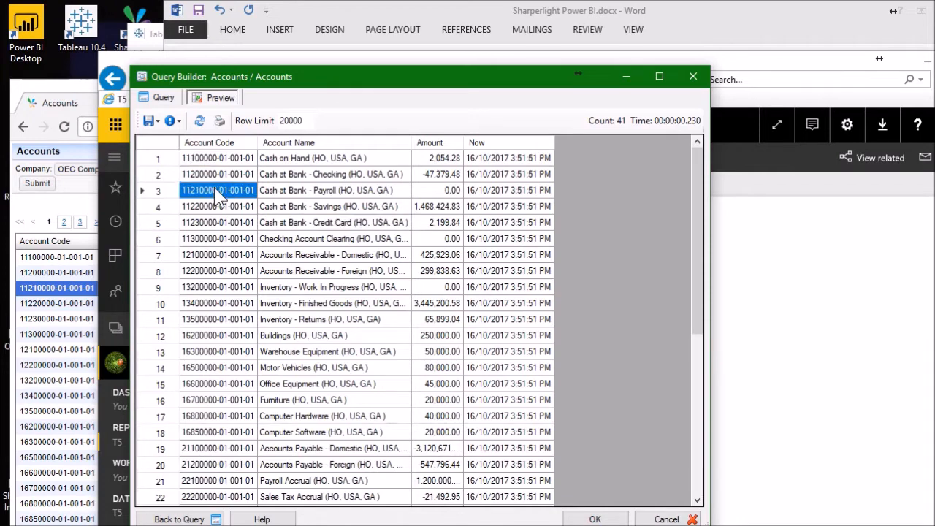
{"action": "left_click", "coordinate": [436, 158]}
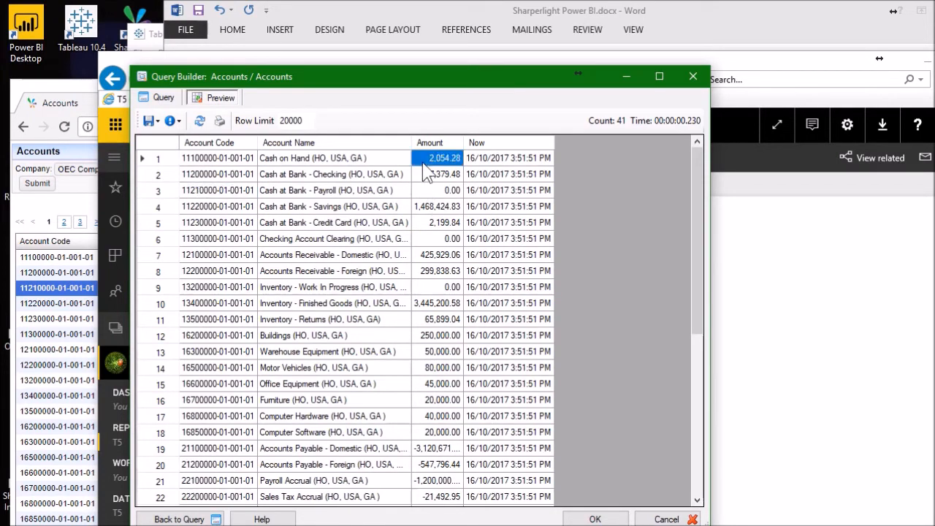
{"action": "left_click", "coordinate": [499, 159]}
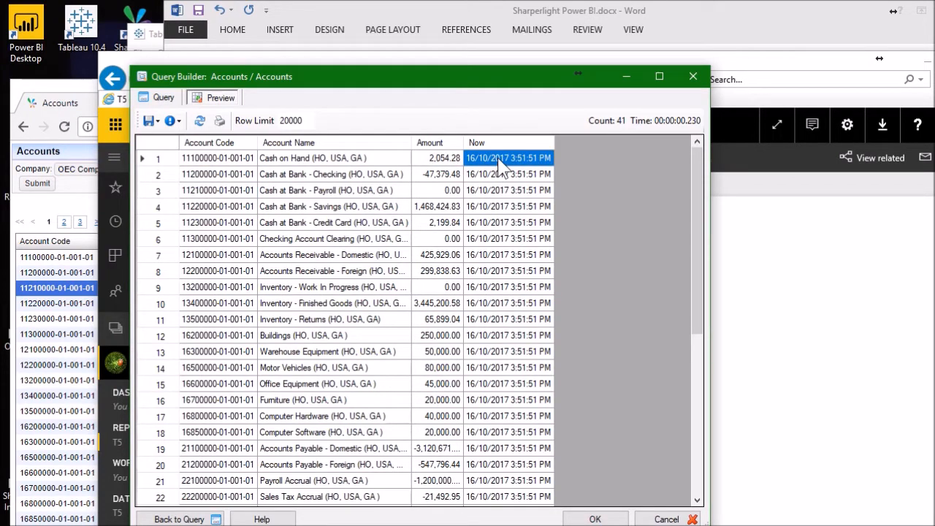
{"action": "left_click", "coordinate": [495, 306]}
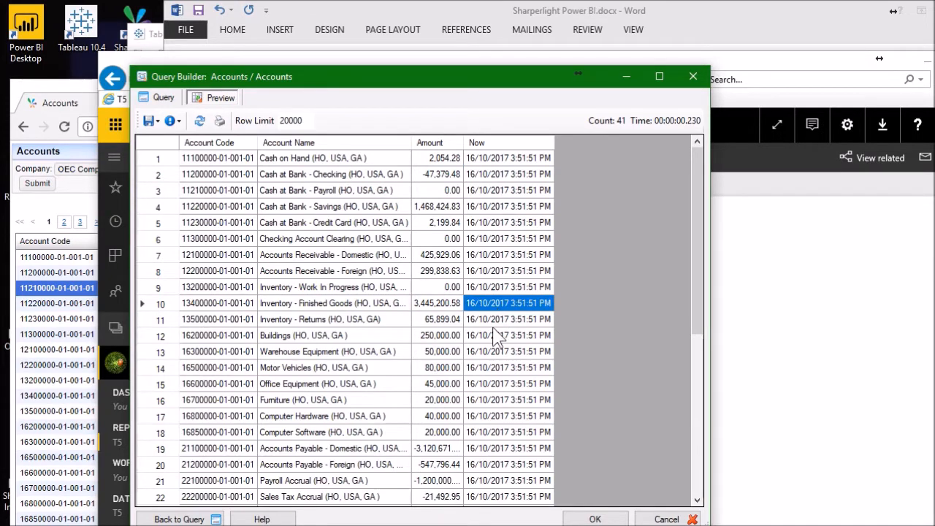
{"action": "left_click", "coordinate": [494, 335]}
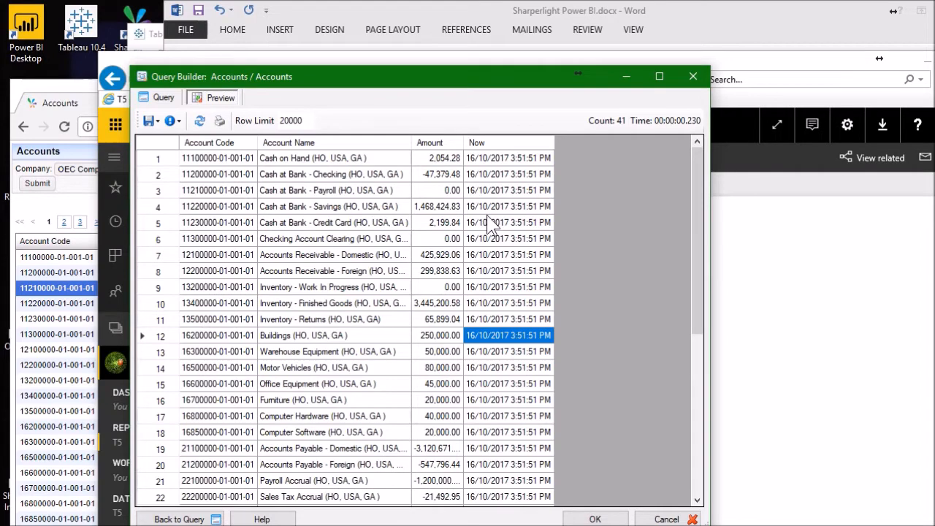
{"action": "left_click", "coordinate": [162, 97]}
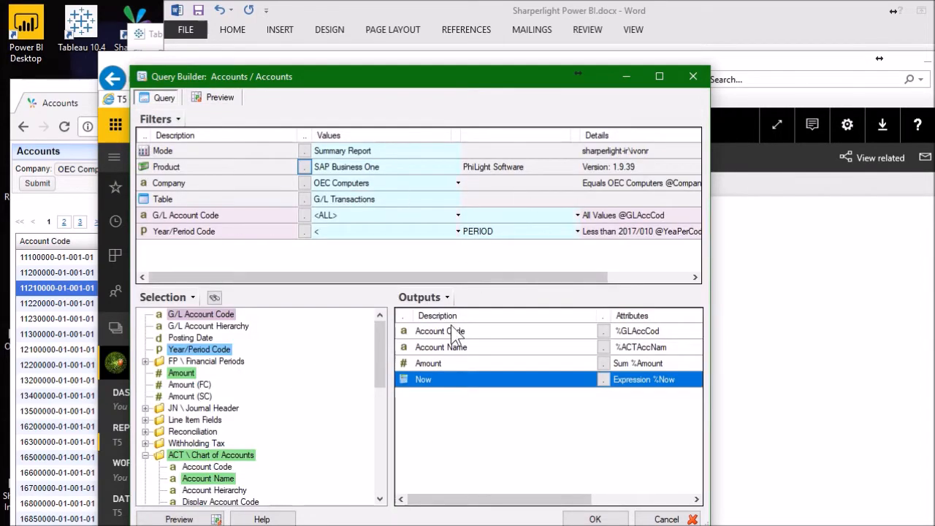
- Accept the query definition and copy the Report link of the published Accounts query
{"action": "left_click", "coordinate": [577, 520]}
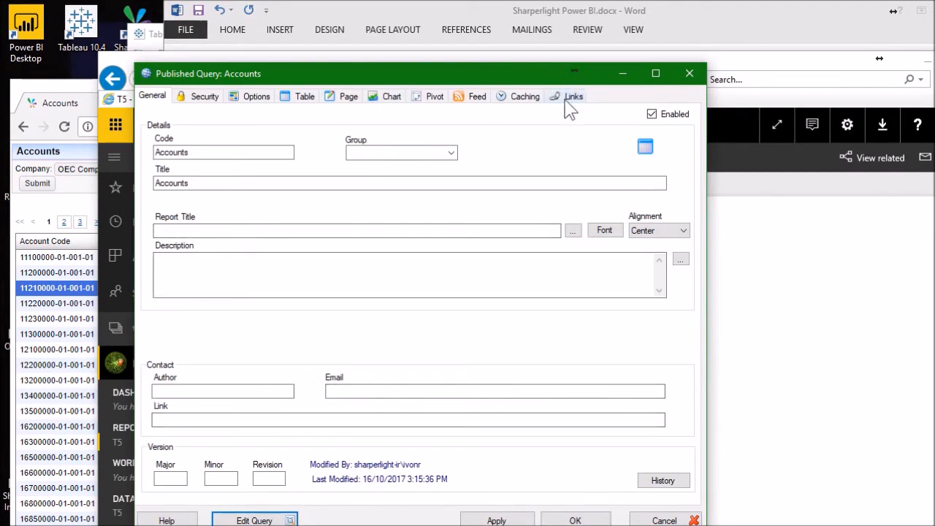
{"action": "left_click", "coordinate": [570, 98]}
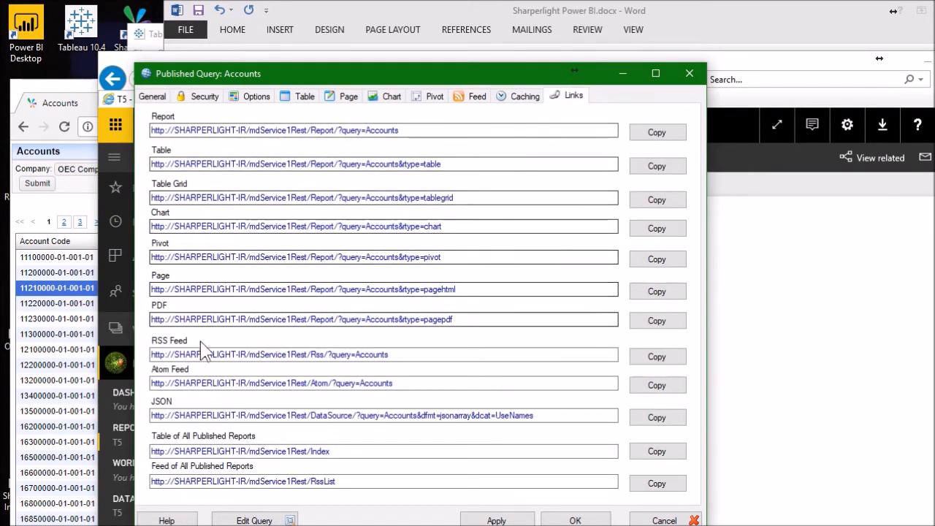
{"action": "left_click", "coordinate": [646, 132]}
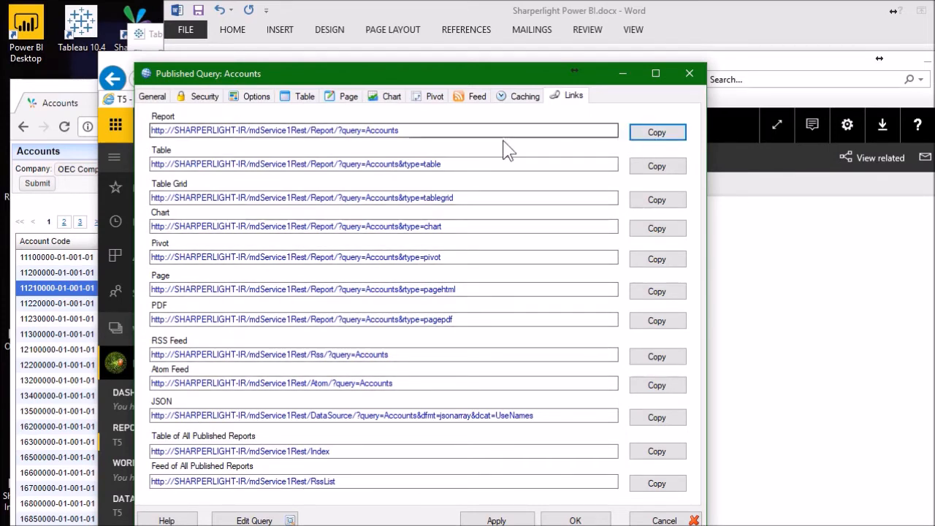
- Switch to Chrome, reload the Accounts web report and submit it with its current filters
{"action": "left_click", "coordinate": [71, 104]}
{"action": "left_click", "coordinate": [65, 127]}
{"action": "left_click", "coordinate": [37, 185]}
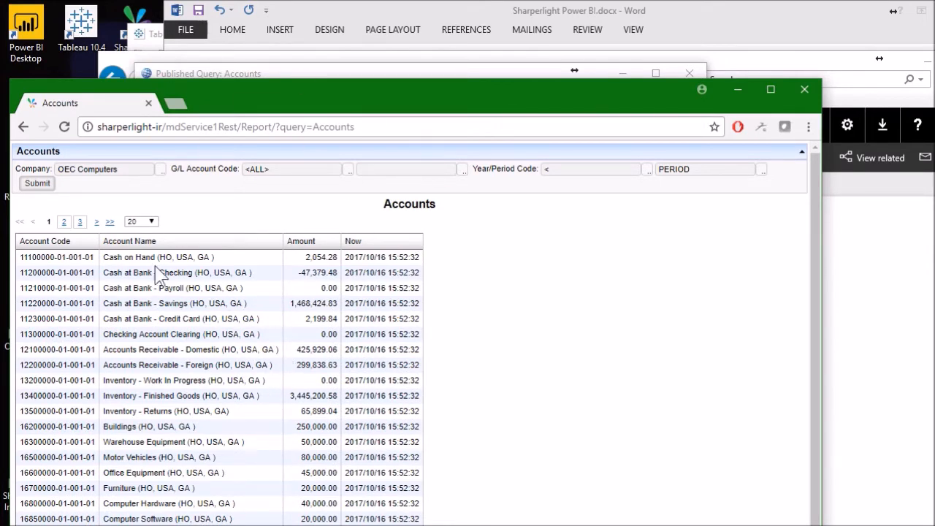
- Return to the published Accounts query's links and copy its JSON link
{"action": "left_click", "coordinate": [285, 74]}
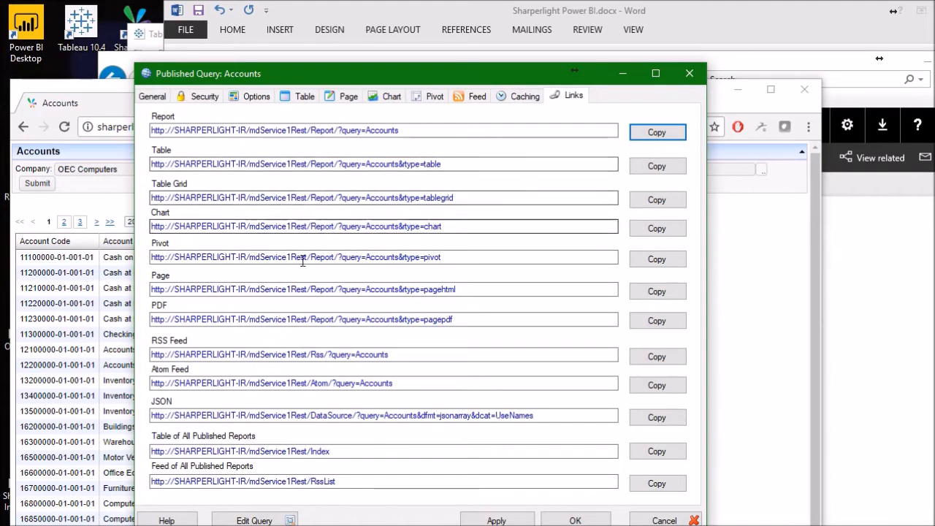
{"action": "left_click", "coordinate": [162, 415]}
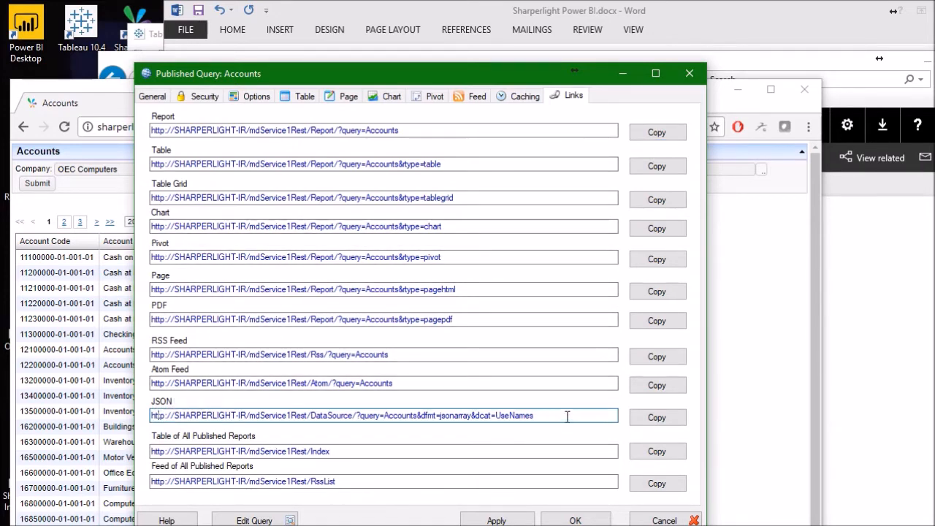
{"action": "left_click", "coordinate": [655, 417]}
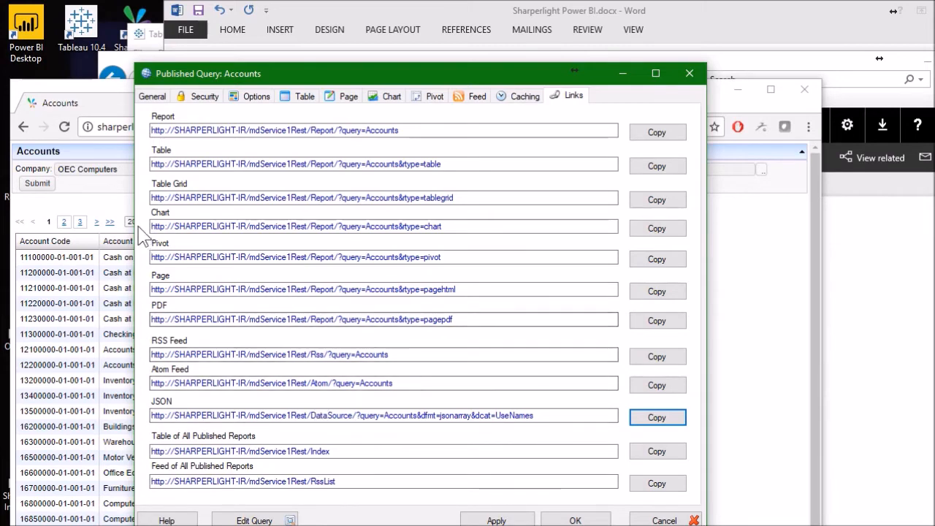
- Load the copied JSON link in a new Chrome tab to download Accounts.json
{"action": "left_click", "coordinate": [114, 203]}
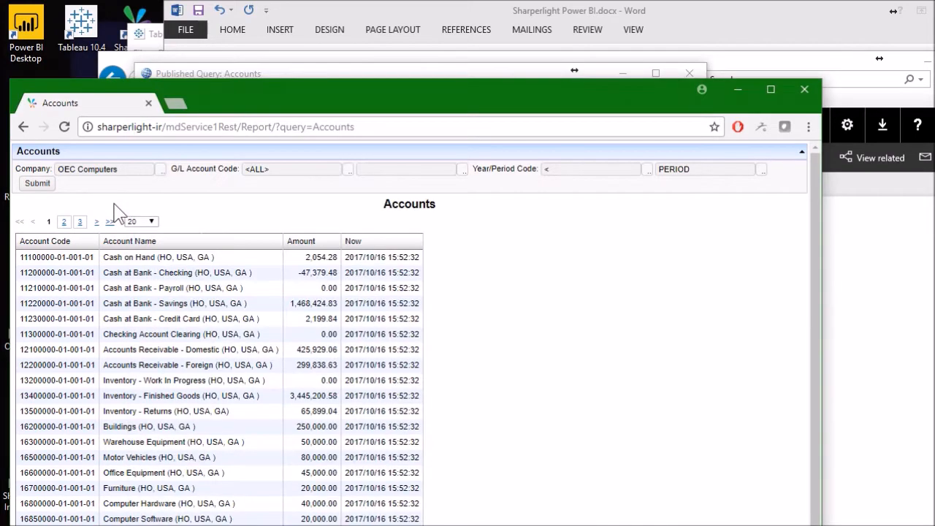
{"action": "left_click", "coordinate": [175, 104]}
{"action": "key", "text": "ctrl+v"}
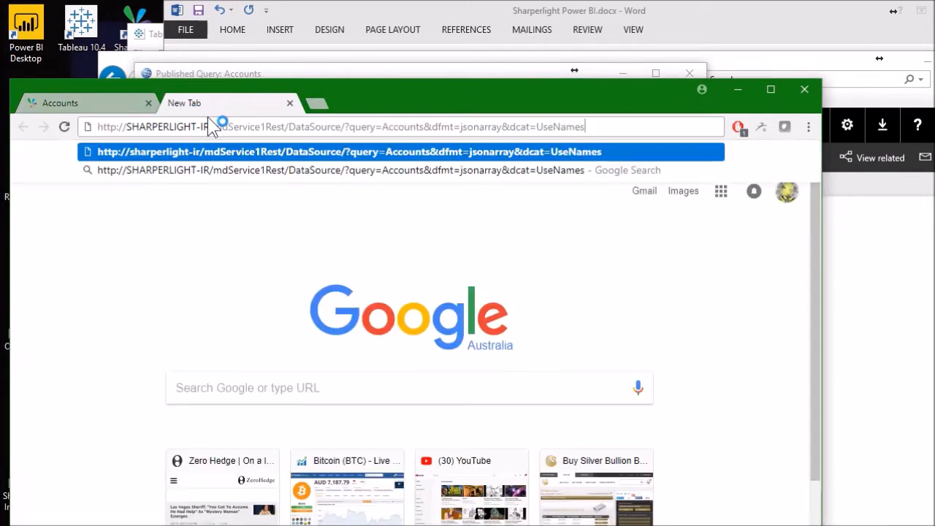
{"action": "key", "text": "Return"}
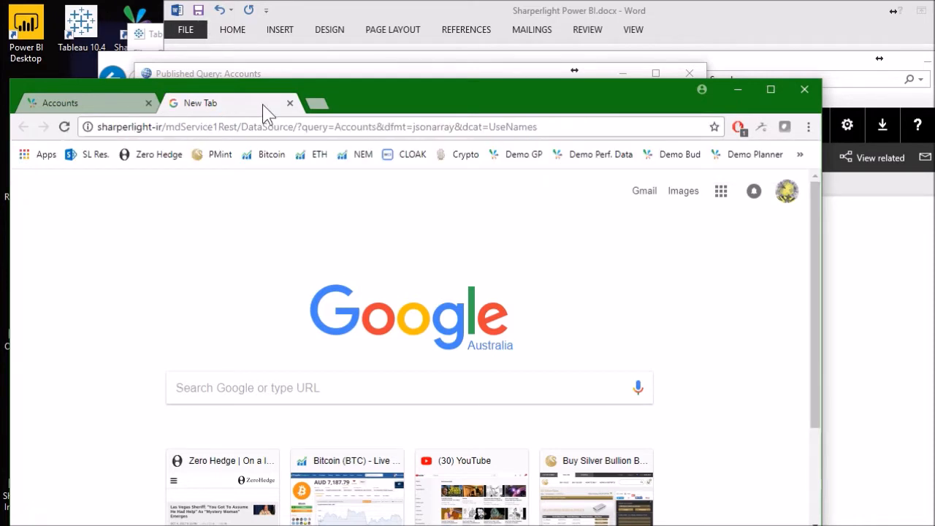
- Open the downloaded Accounts.json in Notepad++, inspect its records and minimize the editor
{"action": "left_click_drag", "start_coordinate": [418, 90], "coordinate": [434, 27]}
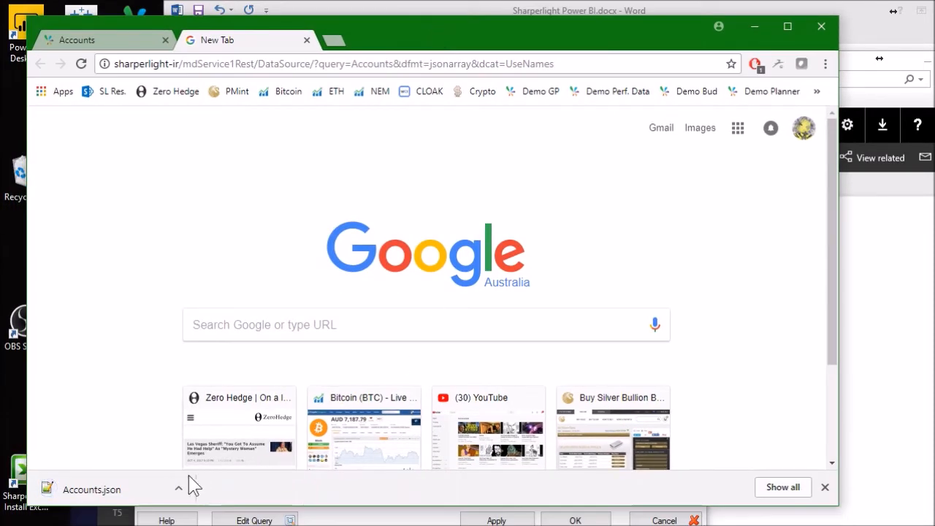
{"action": "left_click", "coordinate": [179, 489]}
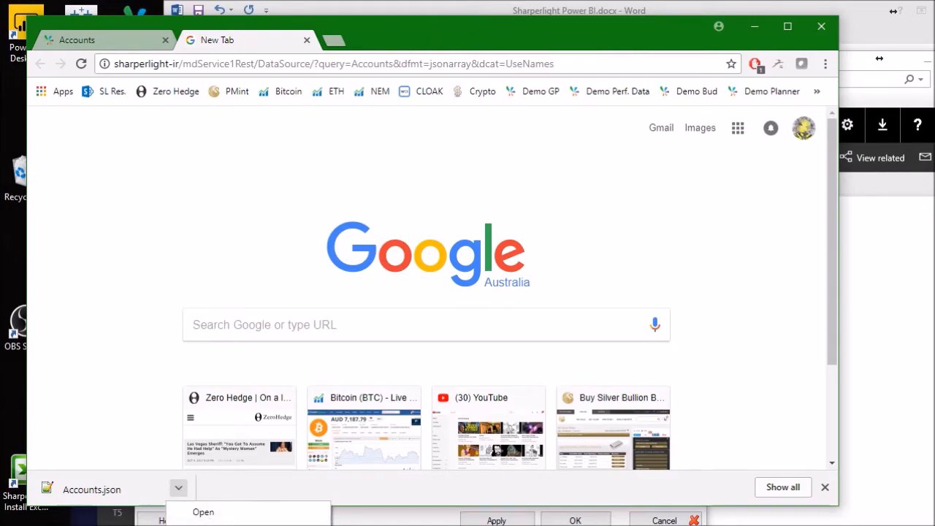
{"action": "left_click", "coordinate": [204, 512]}
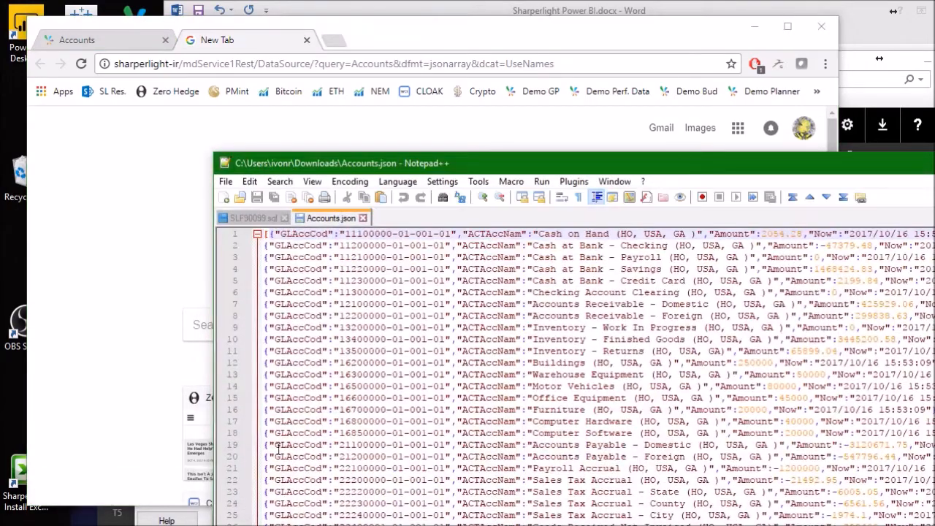
{"action": "left_click_drag", "start_coordinate": [508, 166], "coordinate": [312, 30]}
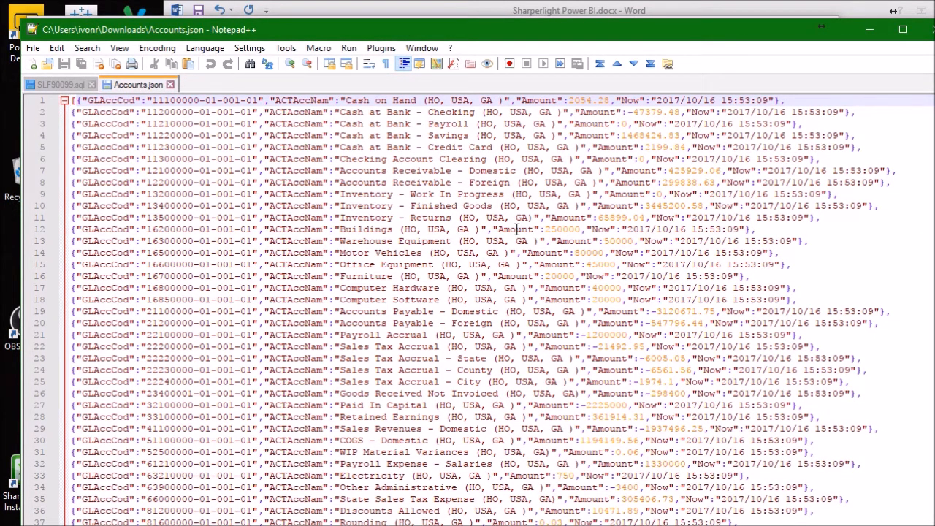
{"action": "left_click", "coordinate": [870, 29]}
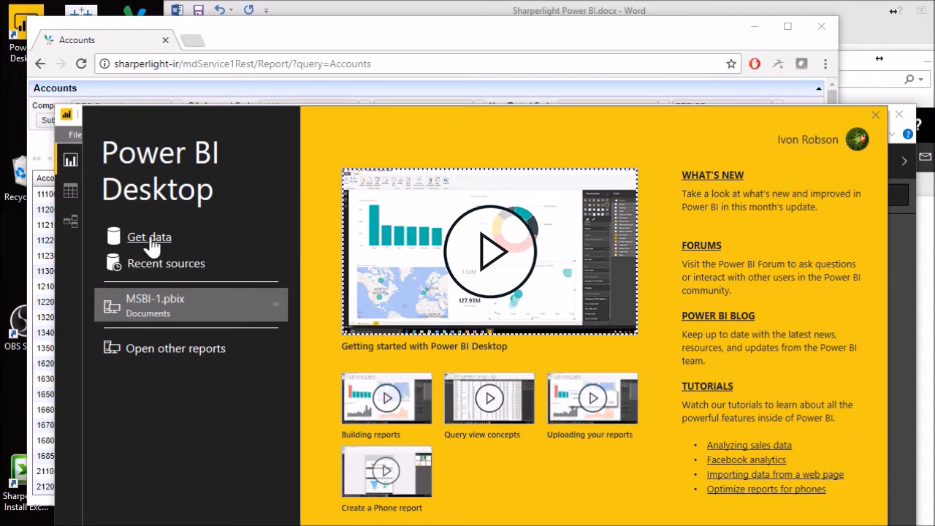
- Start getting data in Power BI Desktop with the Web connector from the Other data sources
{"action": "left_click", "coordinate": [151, 244]}
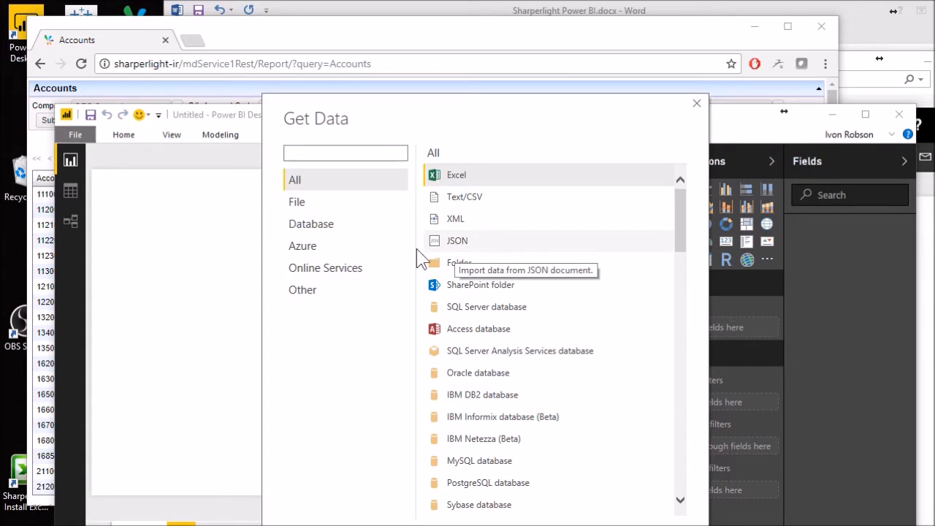
{"action": "left_click", "coordinate": [301, 296]}
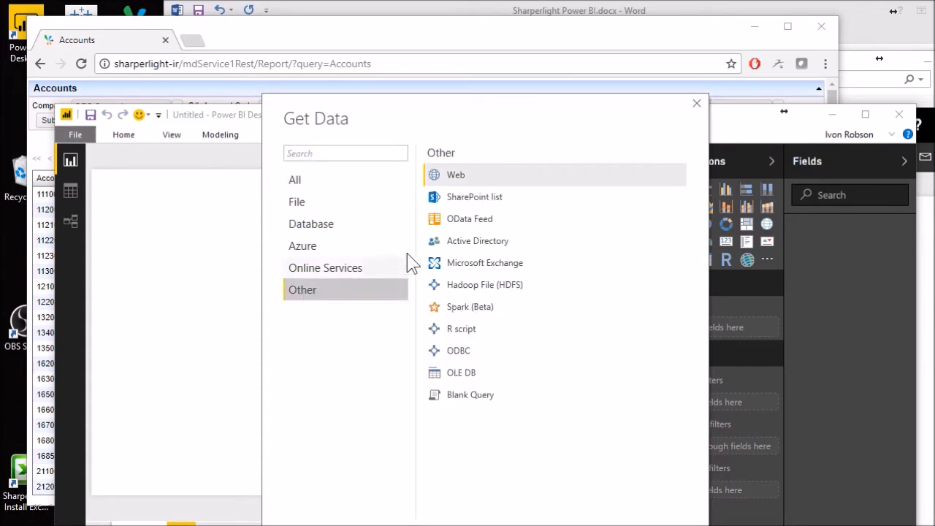
{"action": "left_click", "coordinate": [467, 175]}
{"action": "left_click", "coordinate": [599, 525]}
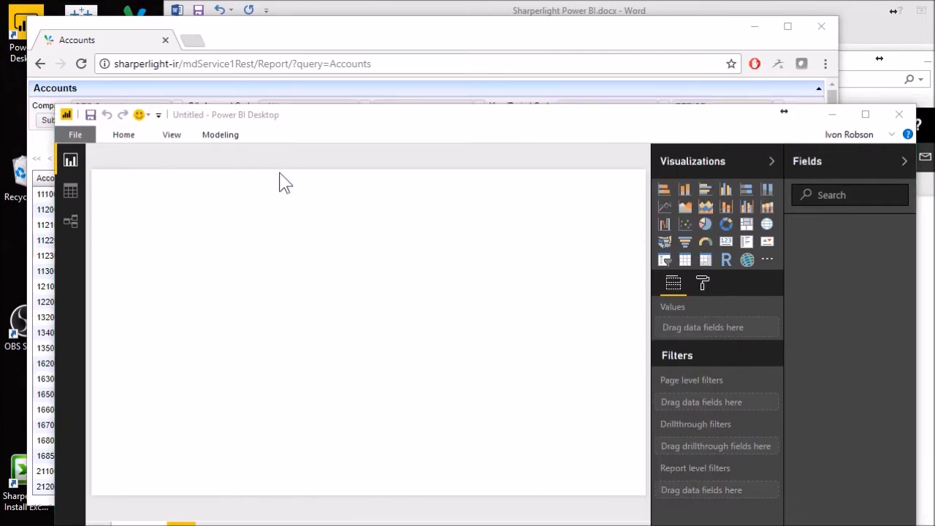
- Paste the copied Accounts JSON link as the web source's basic URL, check its parts and connect
{"action": "left_click", "coordinate": [177, 252]}
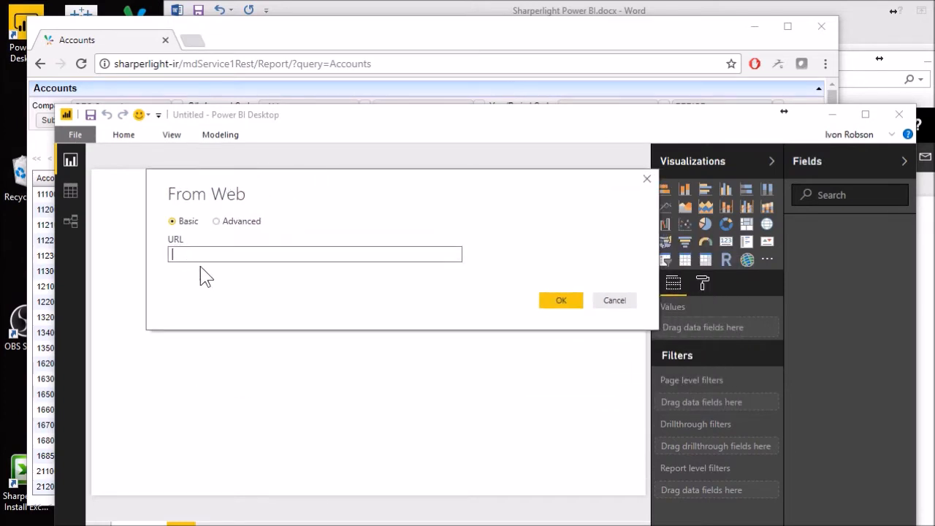
{"action": "key", "text": "ctrl+v"}
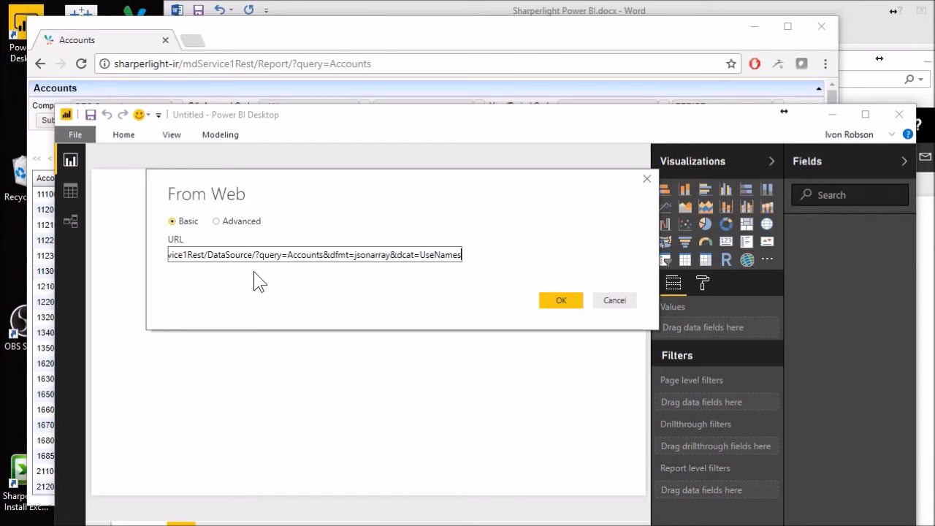
{"action": "left_click_drag", "start_coordinate": [249, 254], "coordinate": [146, 265]}
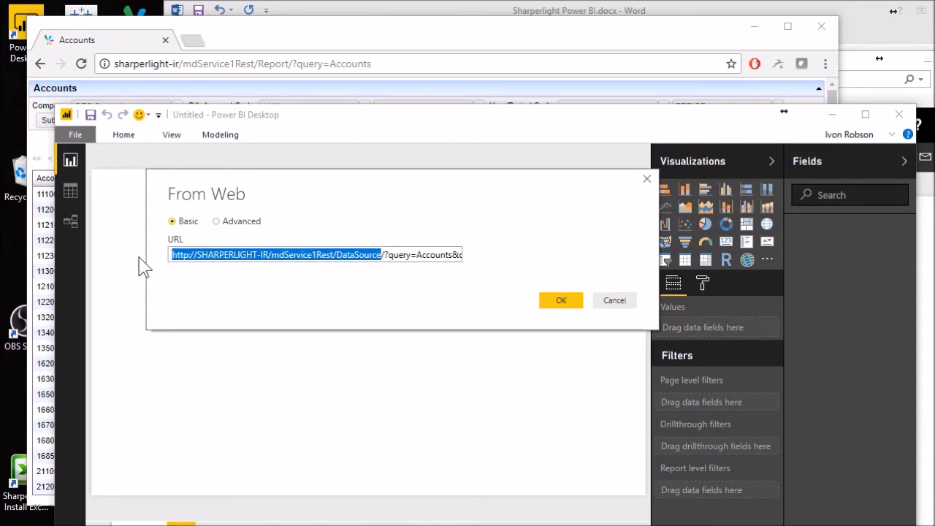
{"action": "left_click", "coordinate": [389, 253]}
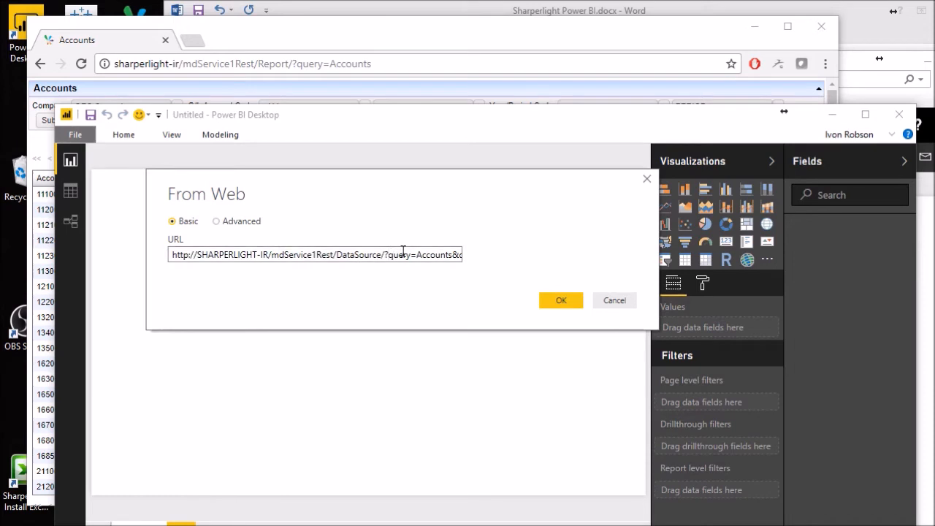
{"action": "key", "text": "ctrl+v"}
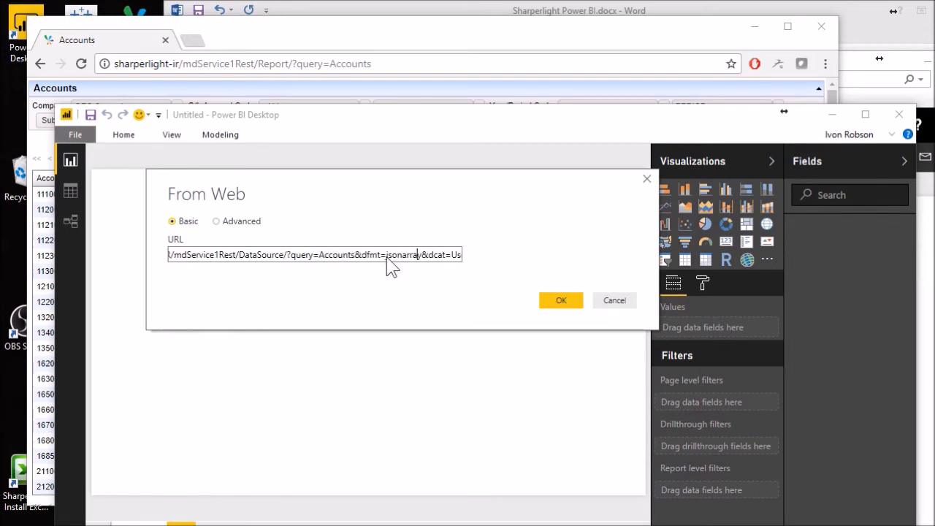
{"action": "left_click", "coordinate": [386, 255]}
{"action": "left_click", "coordinate": [553, 298]}
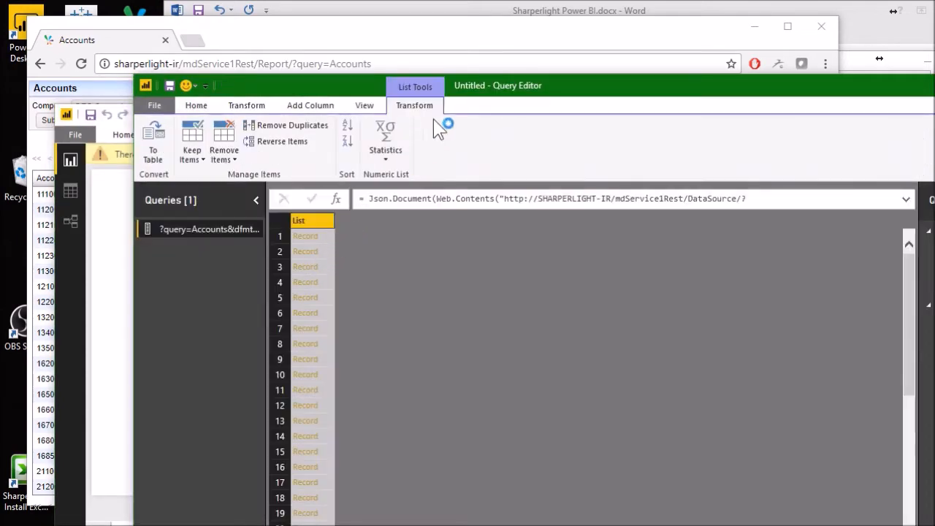
- Reposition the Query Editor window and rename the loaded Accounts query to T6
{"action": "left_click_drag", "start_coordinate": [587, 96], "coordinate": [488, 69]}
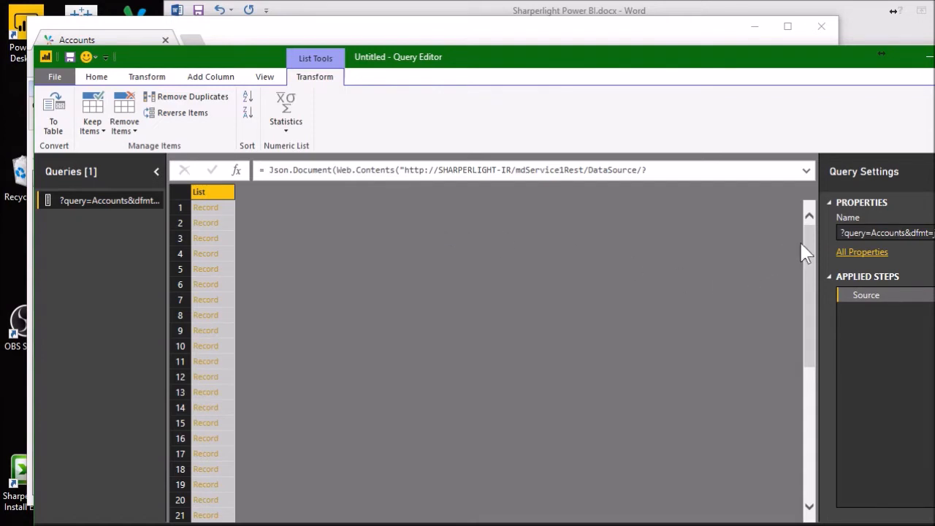
{"action": "left_click_drag", "start_coordinate": [767, 63], "coordinate": [746, 58]}
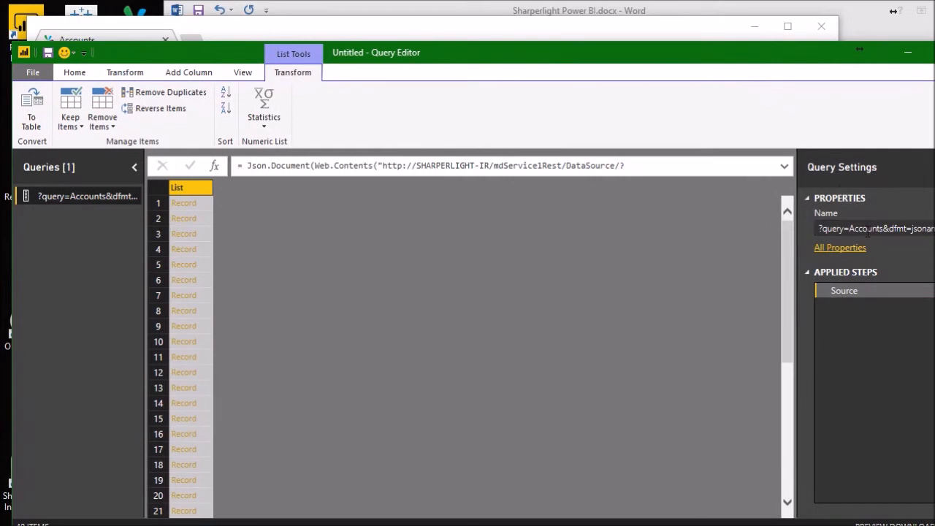
{"action": "left_click", "coordinate": [841, 230]}
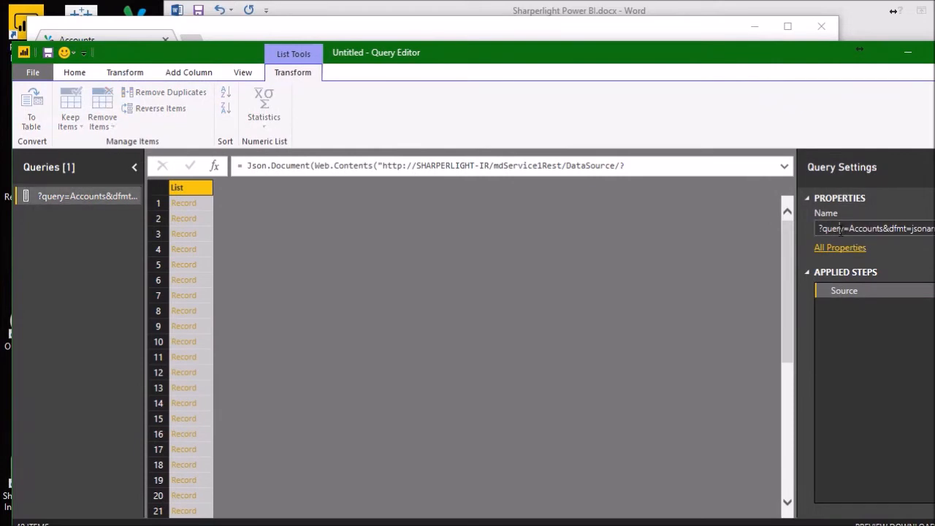
{"action": "key", "text": "ctrl+a"}
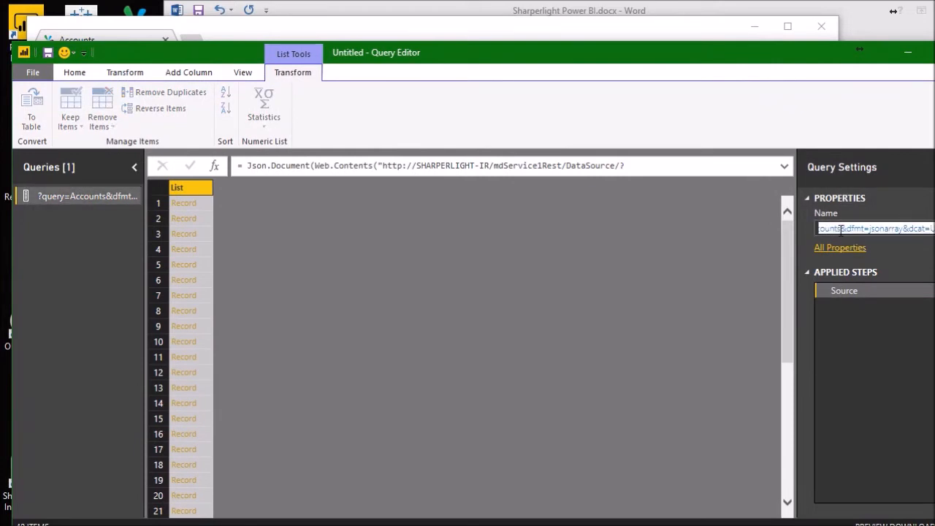
{"action": "type", "text": "T6"}
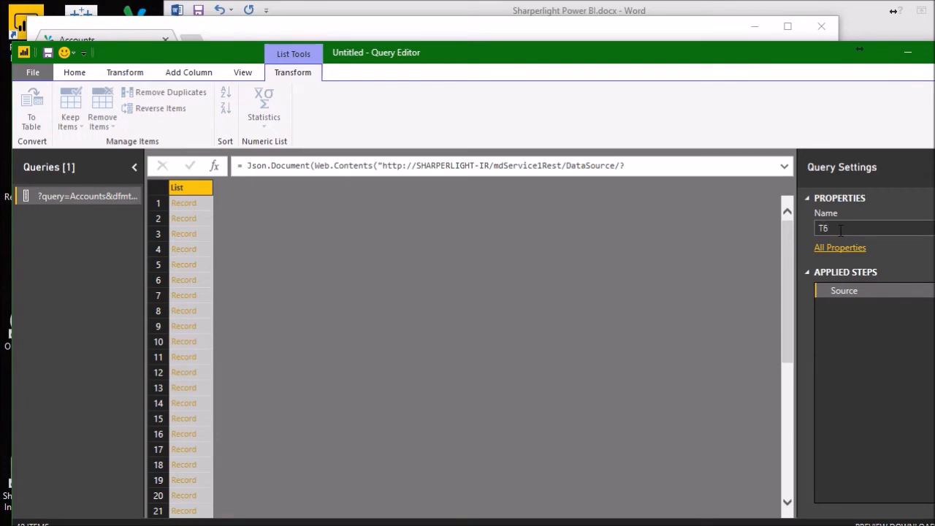
{"action": "key", "text": "Return"}
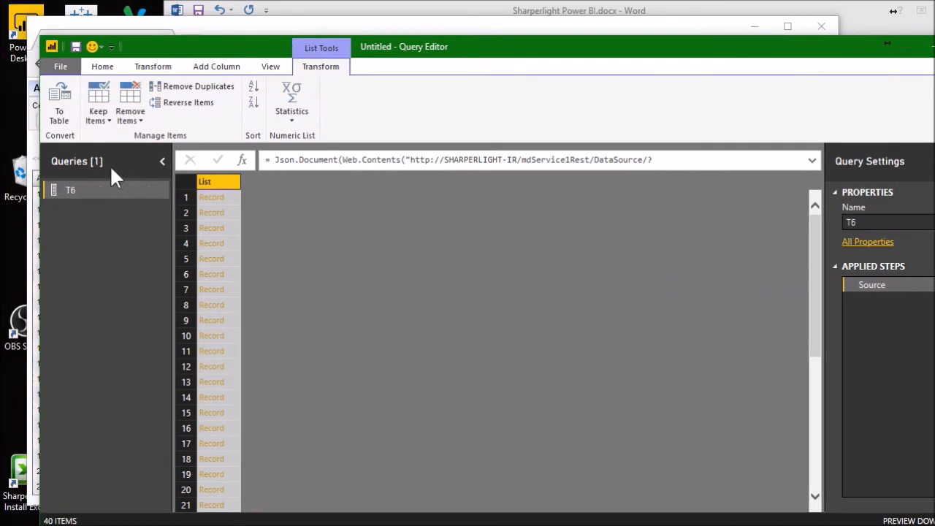
- Convert the record list to a table without a delimiter and expand all its columns without the original column name prefix
{"action": "left_click", "coordinate": [64, 115]}
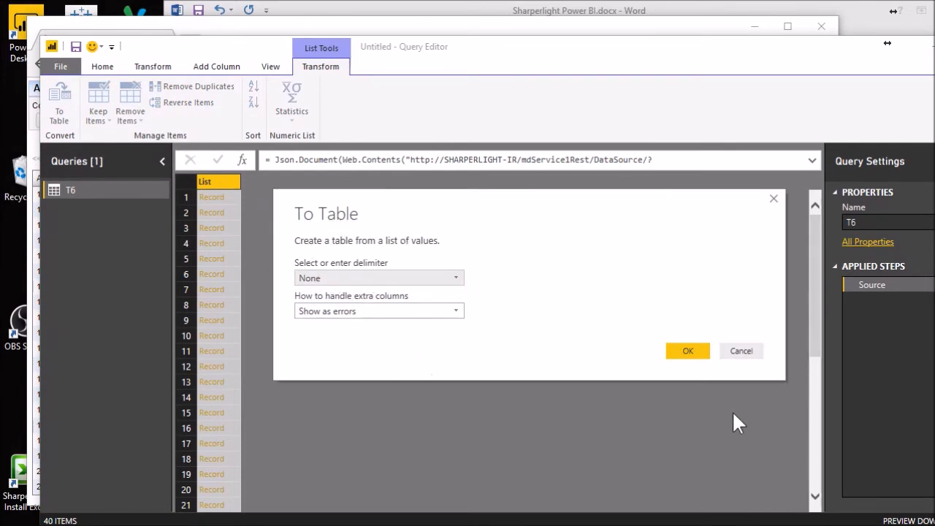
{"action": "left_click", "coordinate": [674, 353]}
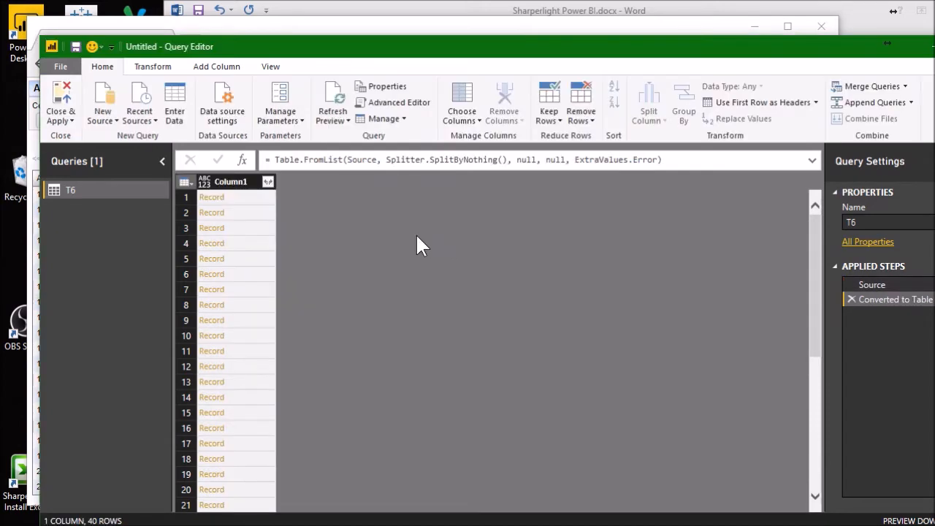
{"action": "left_click", "coordinate": [269, 183]}
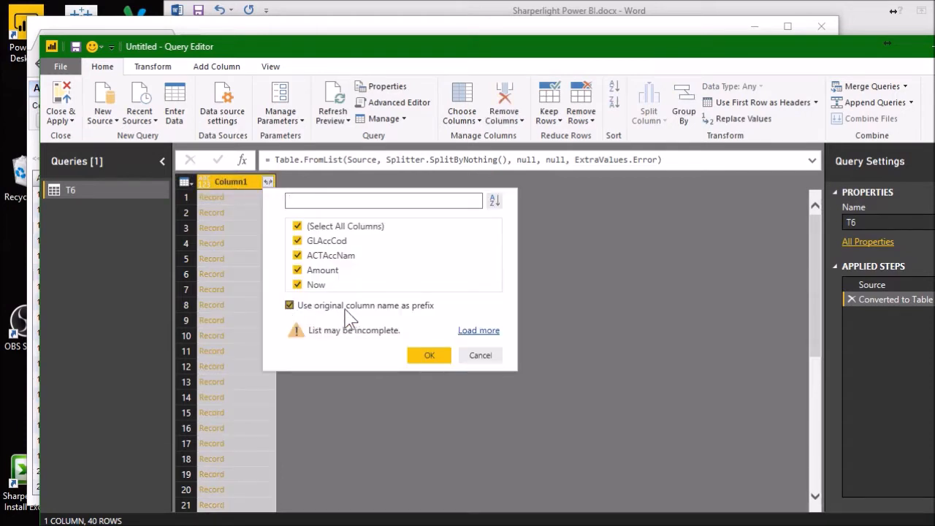
{"action": "left_click", "coordinate": [290, 305]}
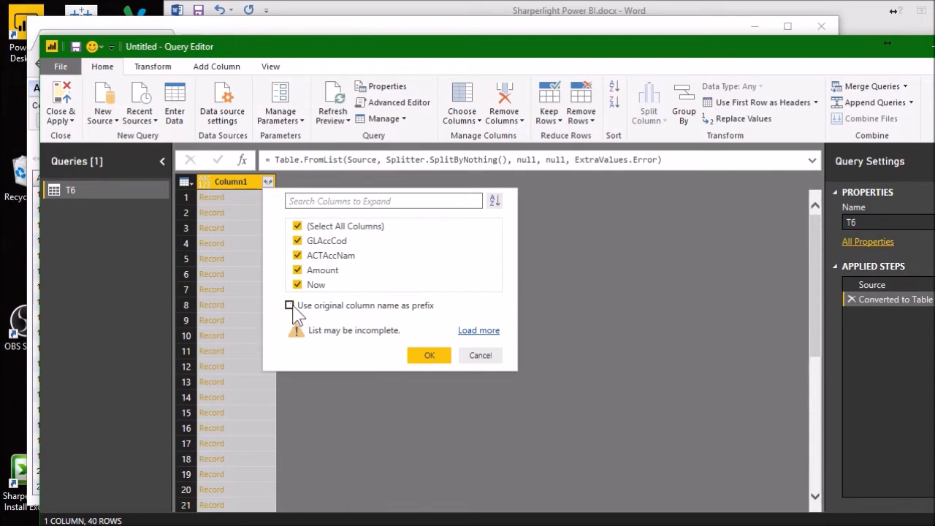
{"action": "left_click", "coordinate": [422, 356]}
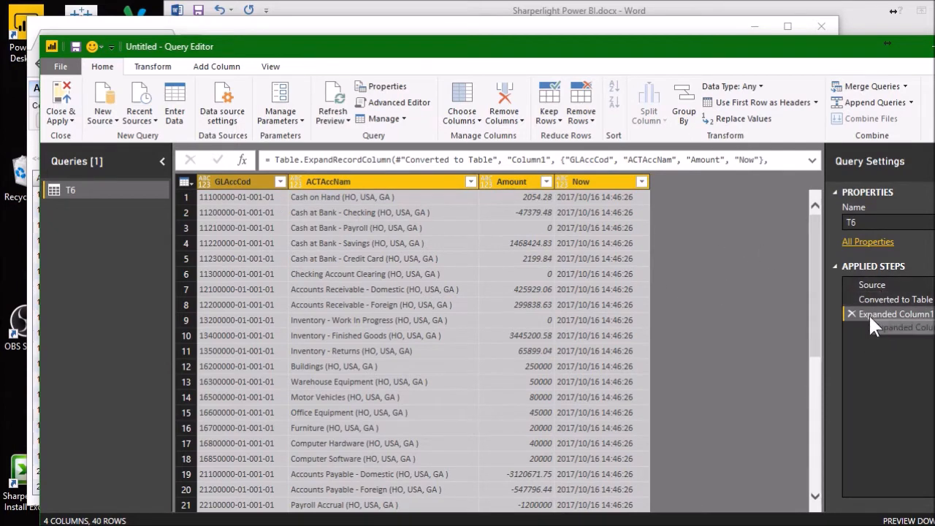
{"action": "right_click", "coordinate": [354, 185]}
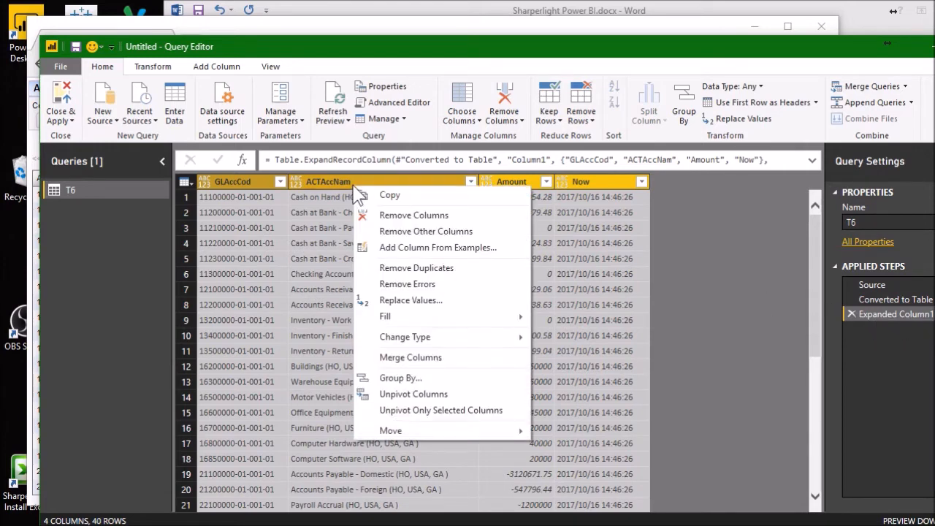
{"action": "mouse_move", "coordinate": [428, 340]}
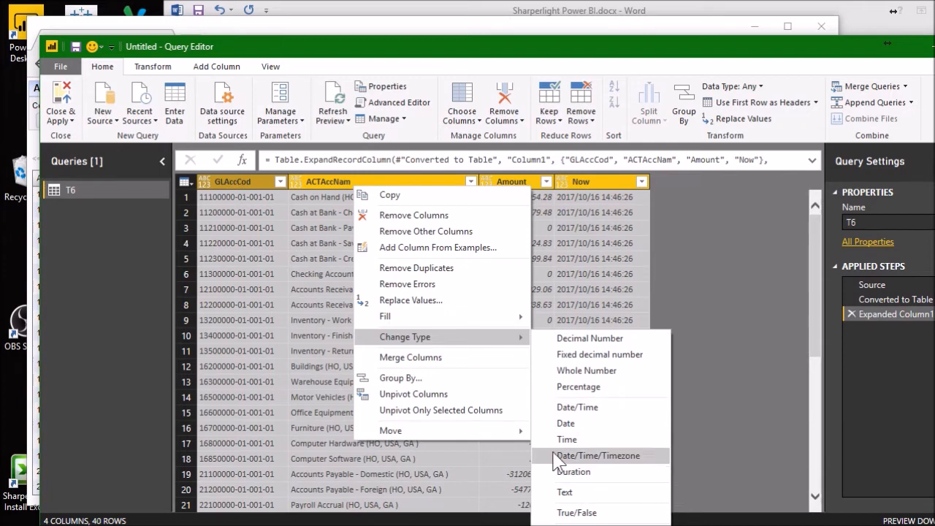
{"action": "left_click", "coordinate": [307, 213]}
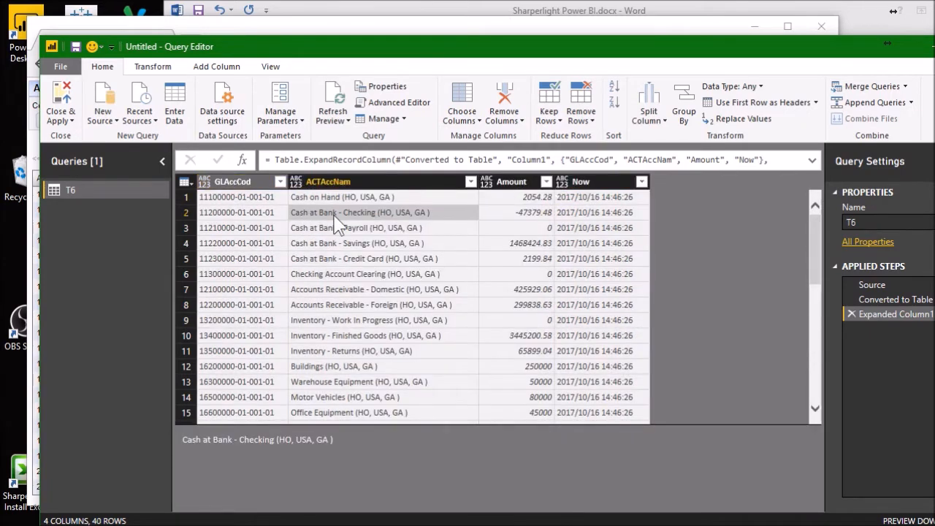
- Close the Query Editor with the changes applied, check the loaded T6 rows in the data view and return to the report view
{"action": "left_click", "coordinate": [65, 109]}
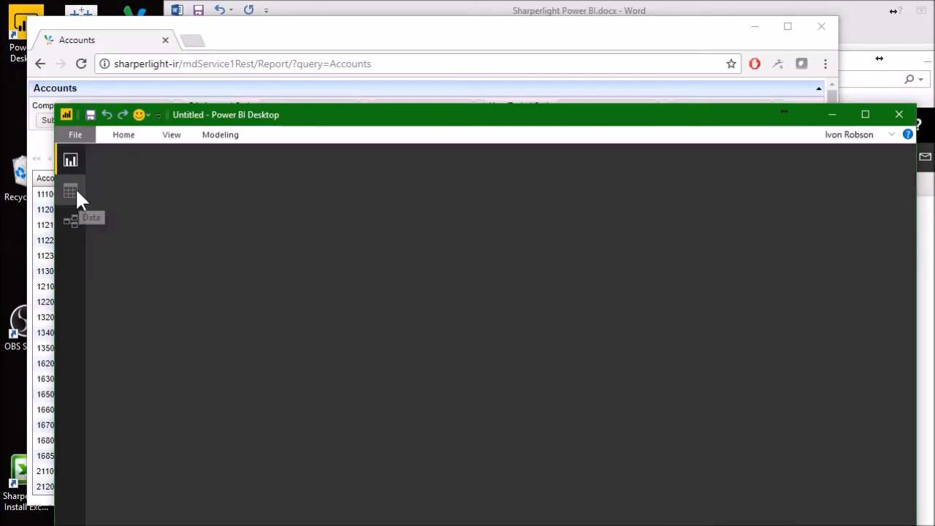
{"action": "left_click", "coordinate": [73, 191]}
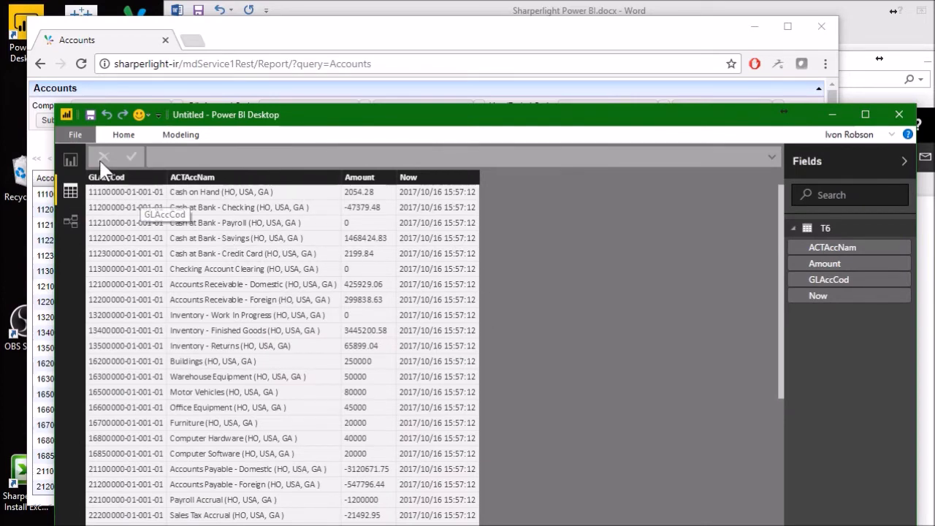
{"action": "left_click", "coordinate": [70, 161]}
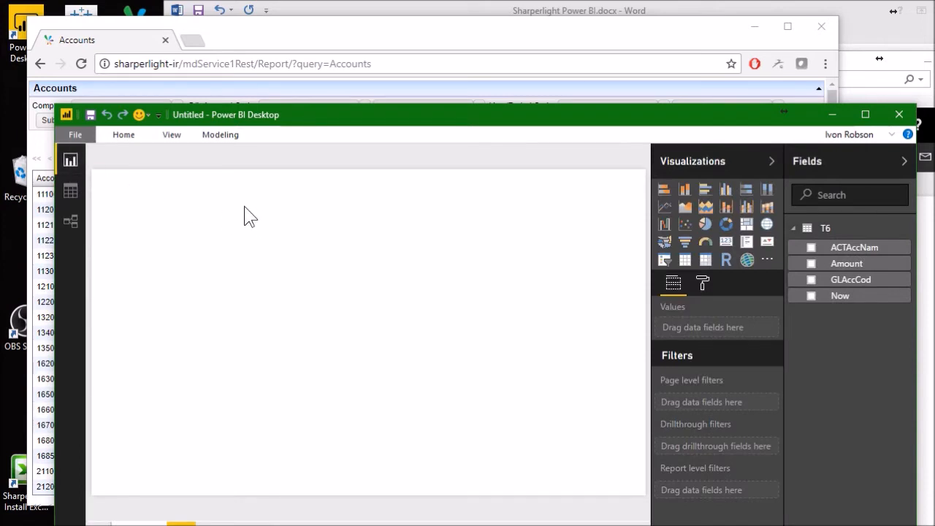
- Add a table visual with the fields ACTAccNam, Amount and Now and enlarge it to fill most of the report page's height
{"action": "left_click", "coordinate": [687, 263]}
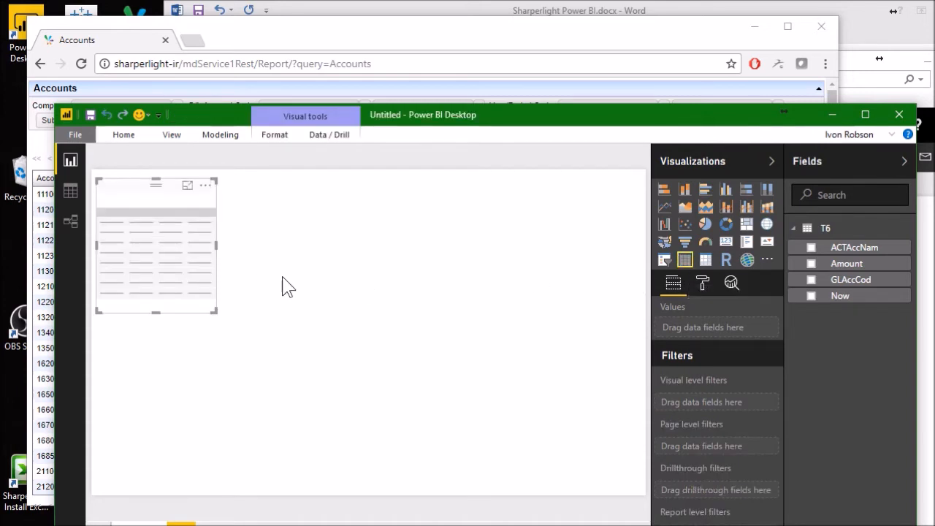
{"action": "left_click", "coordinate": [813, 247]}
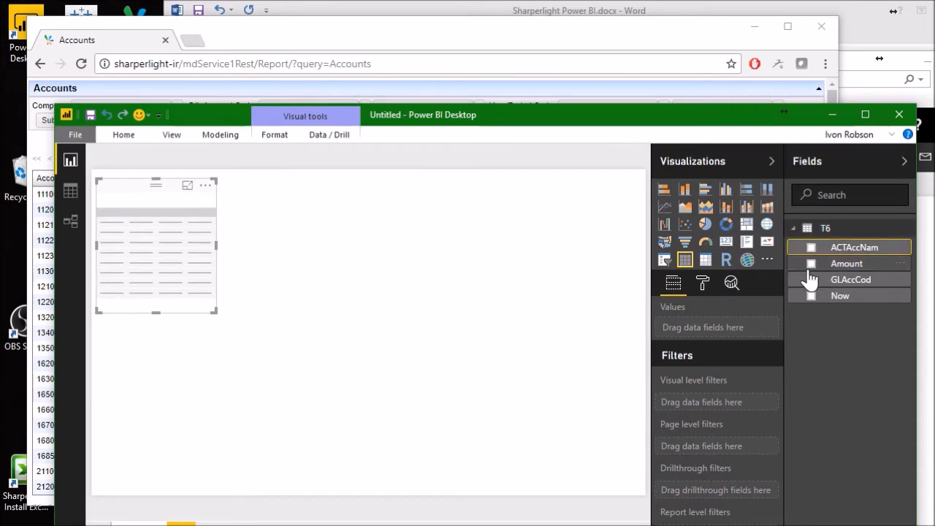
{"action": "left_click", "coordinate": [811, 264]}
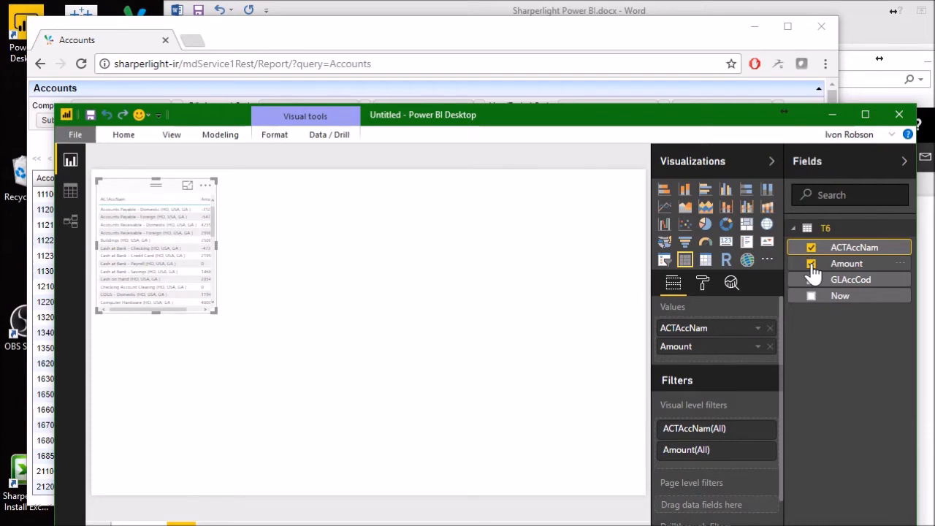
{"action": "left_click", "coordinate": [811, 296]}
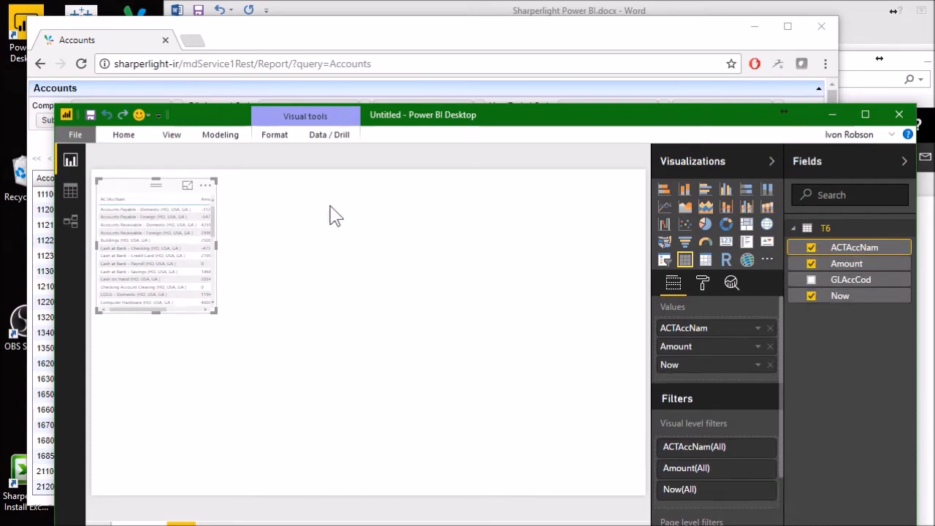
{"action": "left_click_drag", "start_coordinate": [214, 244], "coordinate": [437, 272]}
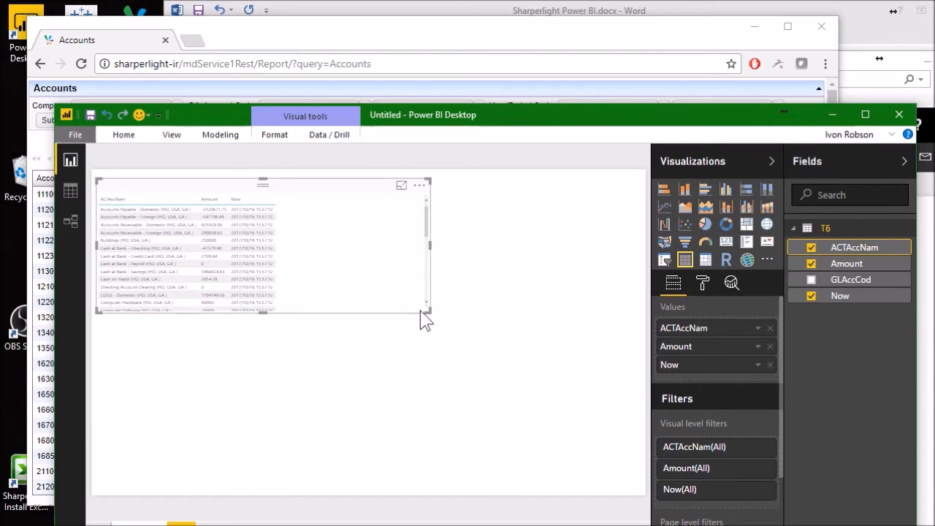
{"action": "left_click_drag", "start_coordinate": [428, 311], "coordinate": [440, 442]}
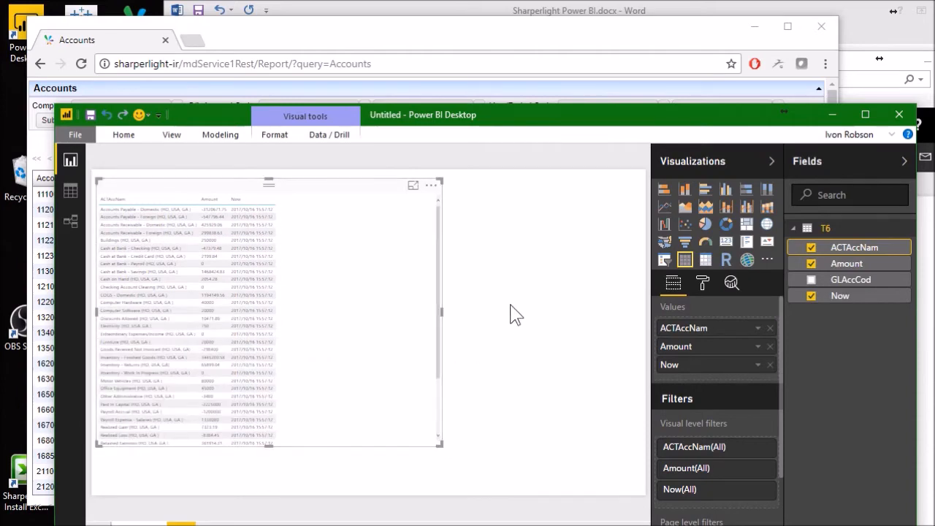
{"action": "left_click", "coordinate": [473, 257]}
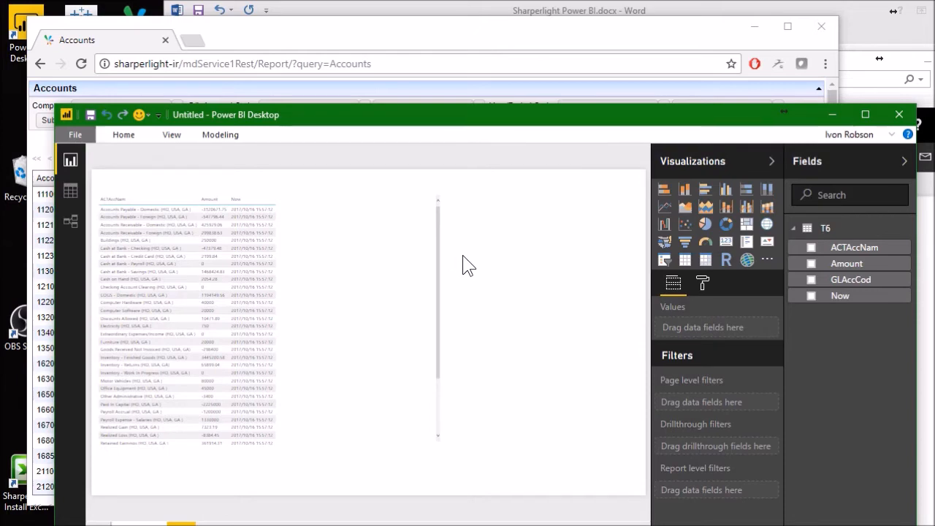
- Save the report as T6 in the Documents folder
{"action": "left_click", "coordinate": [91, 115]}
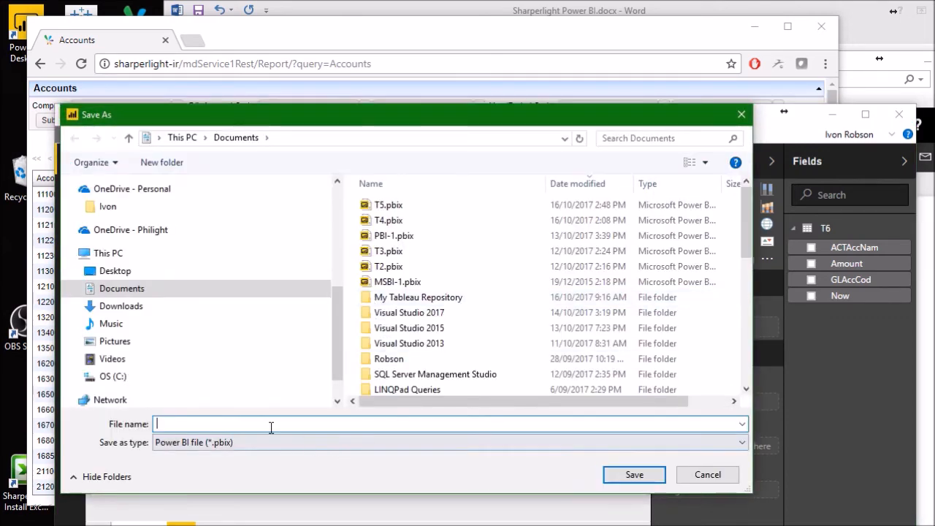
{"action": "type", "text": "T"}
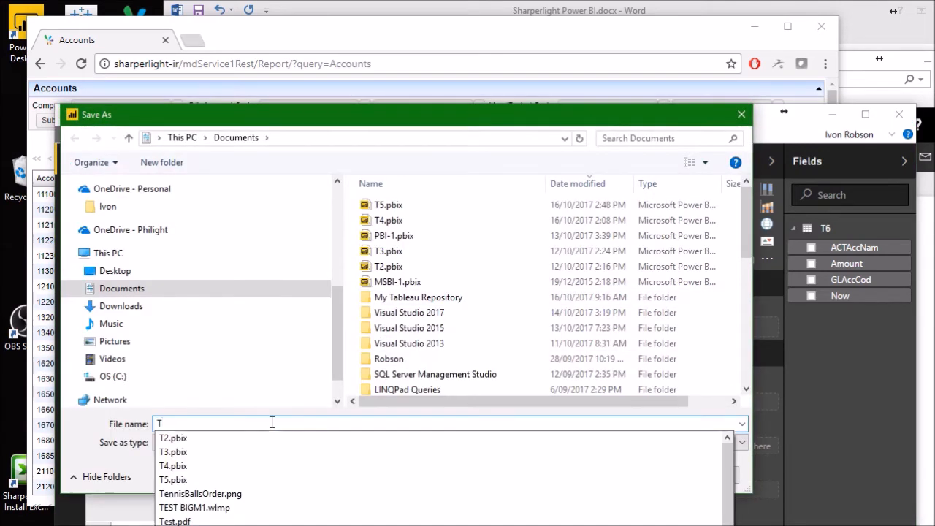
{"action": "type", "text": "6"}
{"action": "left_click", "coordinate": [627, 475]}
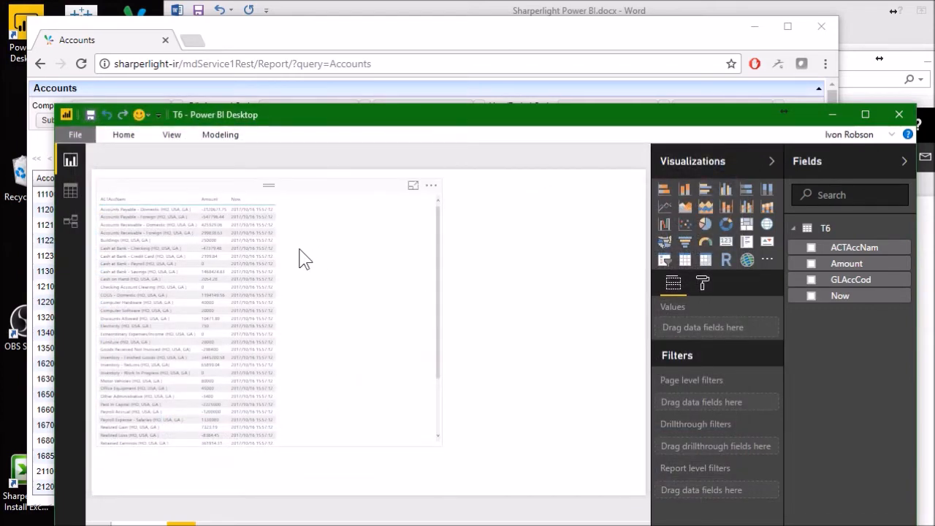
- Publish the T6 report to Power BI and open the published copy in the web service
{"action": "left_click", "coordinate": [77, 136]}
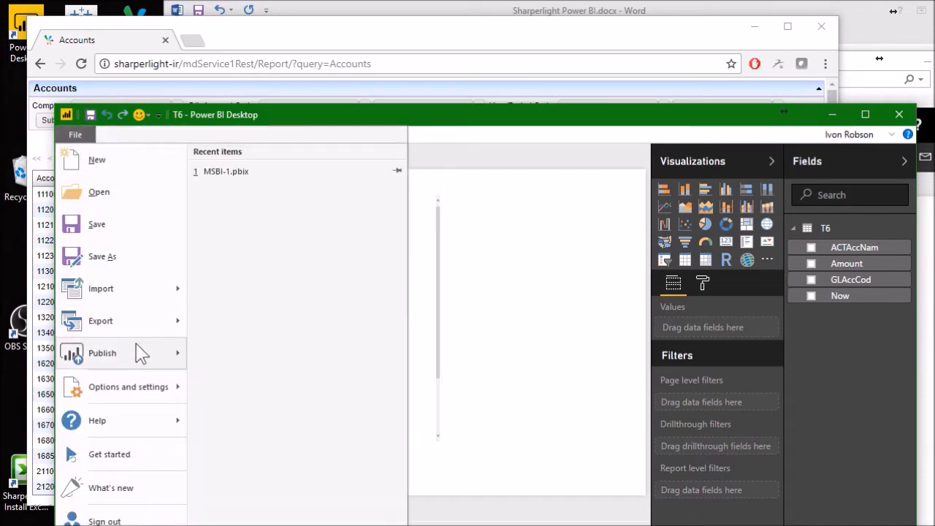
{"action": "mouse_move", "coordinate": [139, 357]}
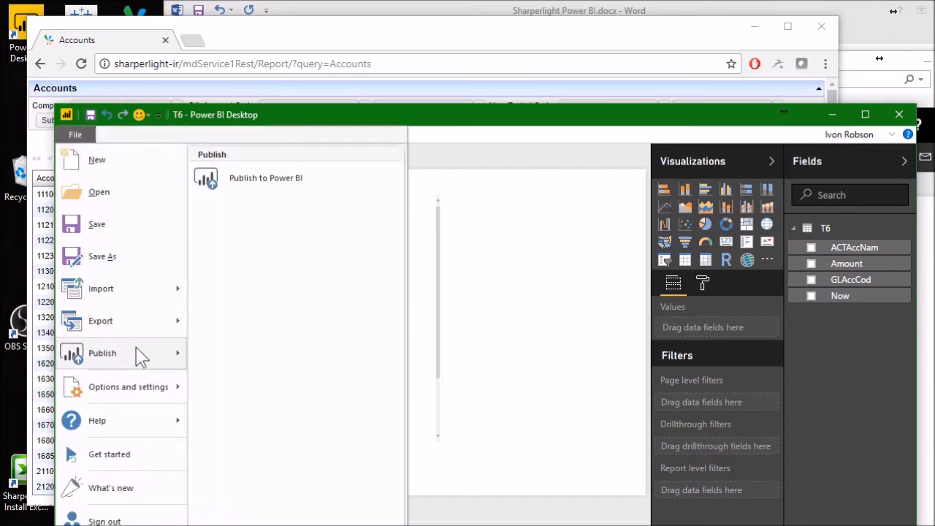
{"action": "left_click", "coordinate": [285, 182]}
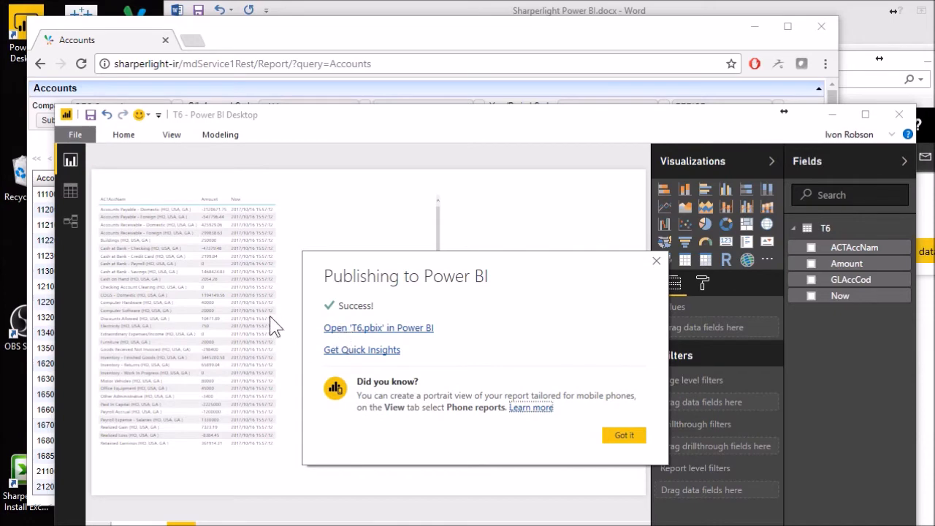
{"action": "left_click", "coordinate": [363, 329]}
- Expand My Workspace and delete the T5 report from it
{"action": "left_click", "coordinate": [173, 320]}
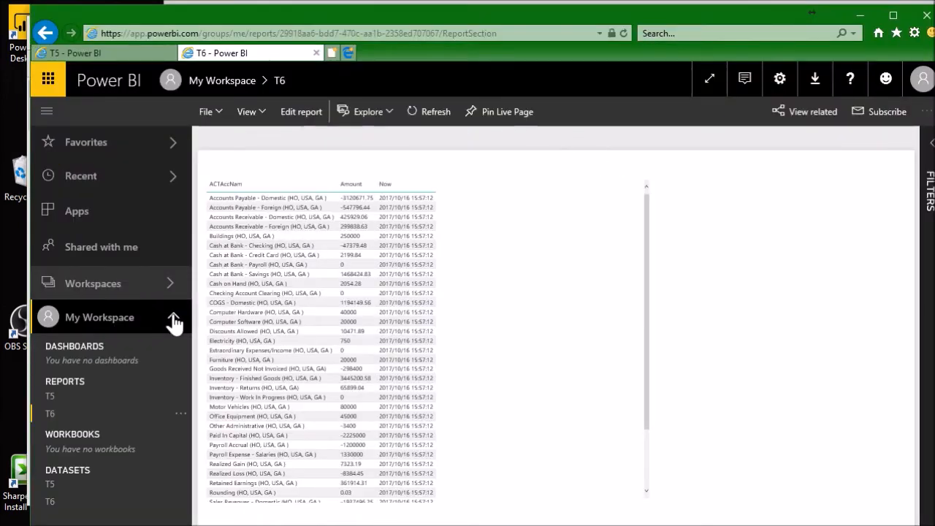
{"action": "right_click", "coordinate": [101, 404]}
{"action": "left_click", "coordinate": [234, 433]}
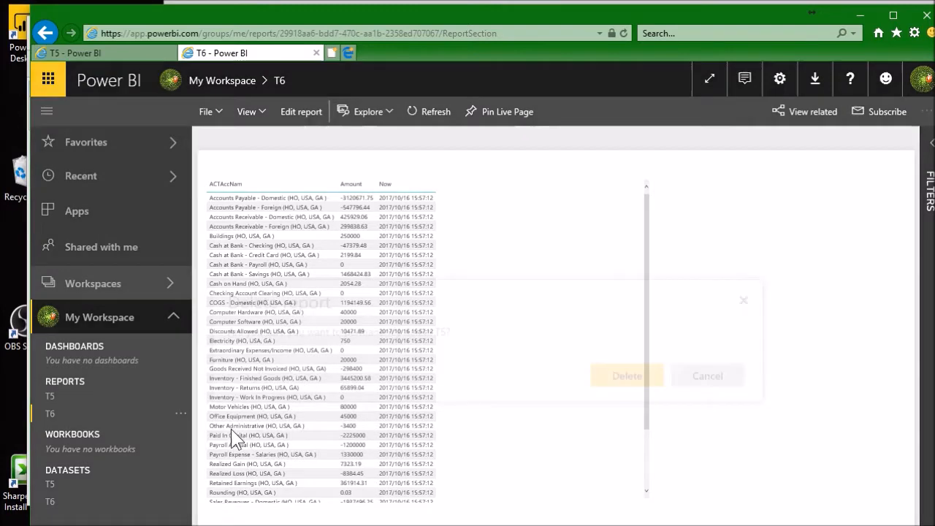
{"action": "left_click", "coordinate": [625, 379]}
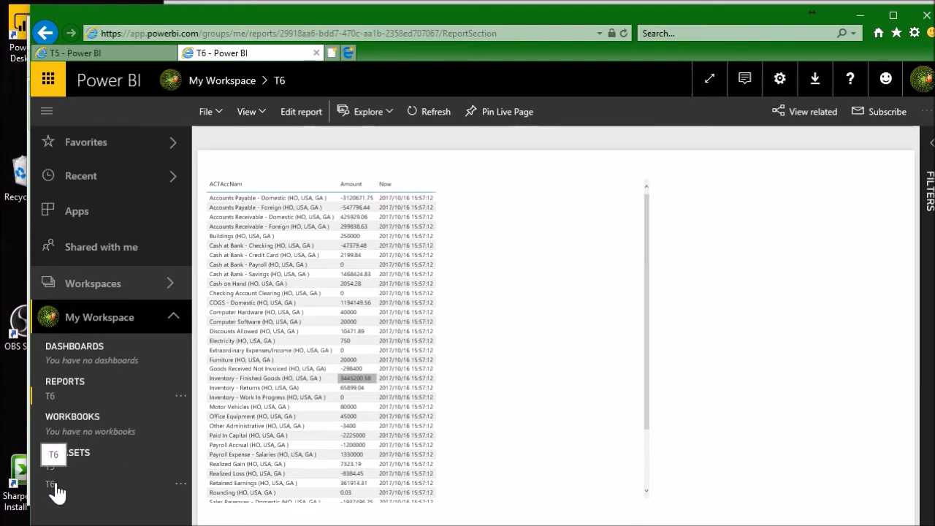
- Permanently delete the T5 dataset from My Workspace
{"action": "left_click_drag", "start_coordinate": [400, 15], "coordinate": [401, 10]}
{"action": "left_click", "coordinate": [79, 461]}
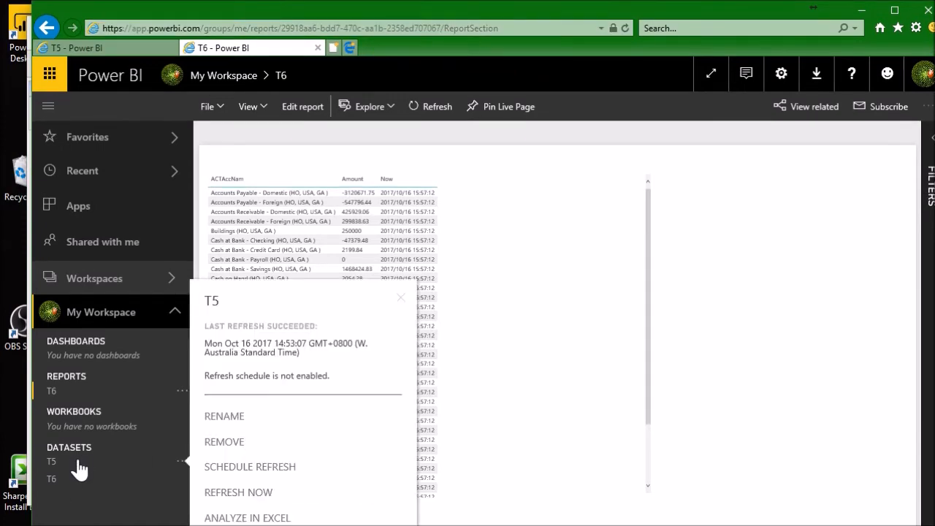
{"action": "left_click", "coordinate": [224, 449]}
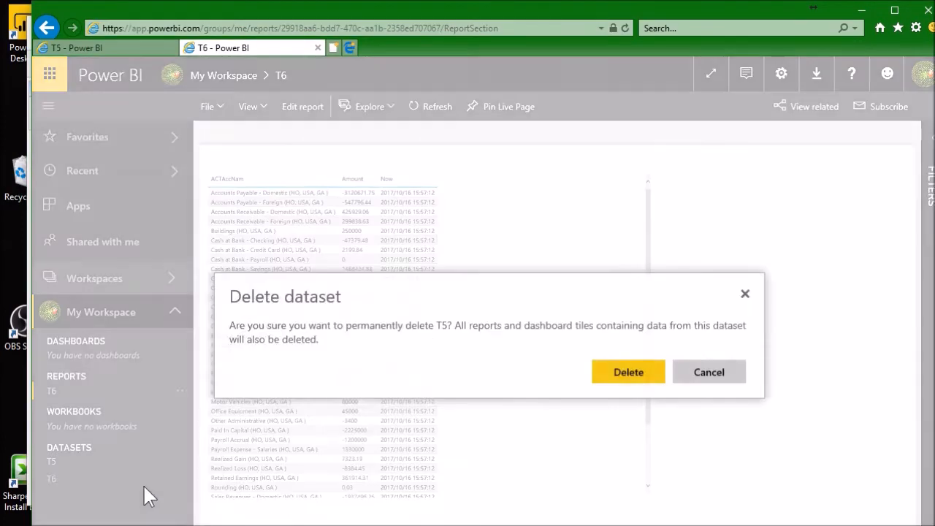
{"action": "left_click", "coordinate": [608, 377]}
- Open the schedule refresh settings of the T6 dataset and examine its gateway connection and scheduled refresh options
{"action": "left_click", "coordinate": [83, 453]}
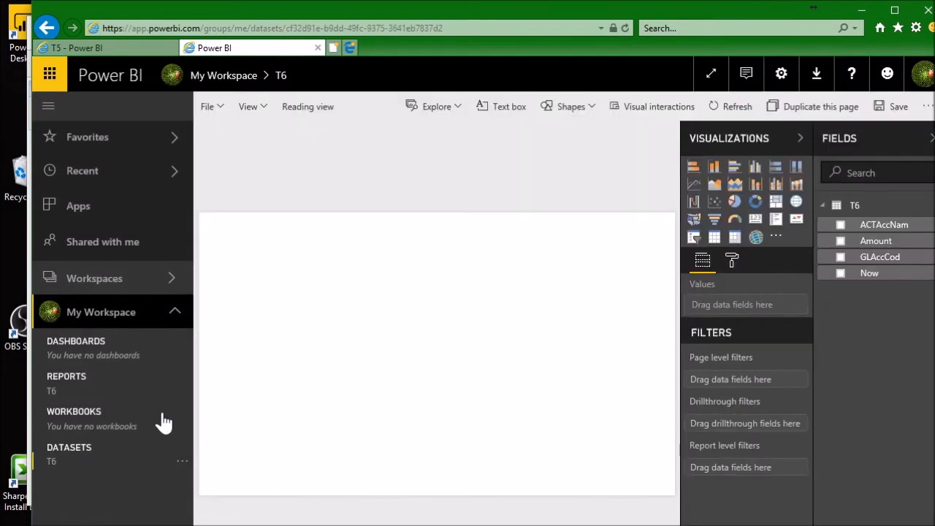
{"action": "left_click", "coordinate": [181, 468]}
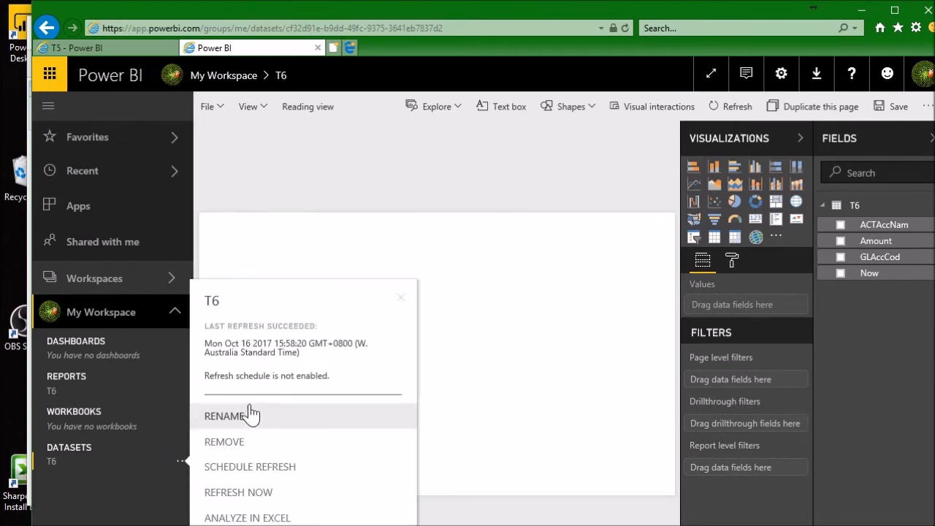
{"action": "left_click", "coordinate": [269, 476]}
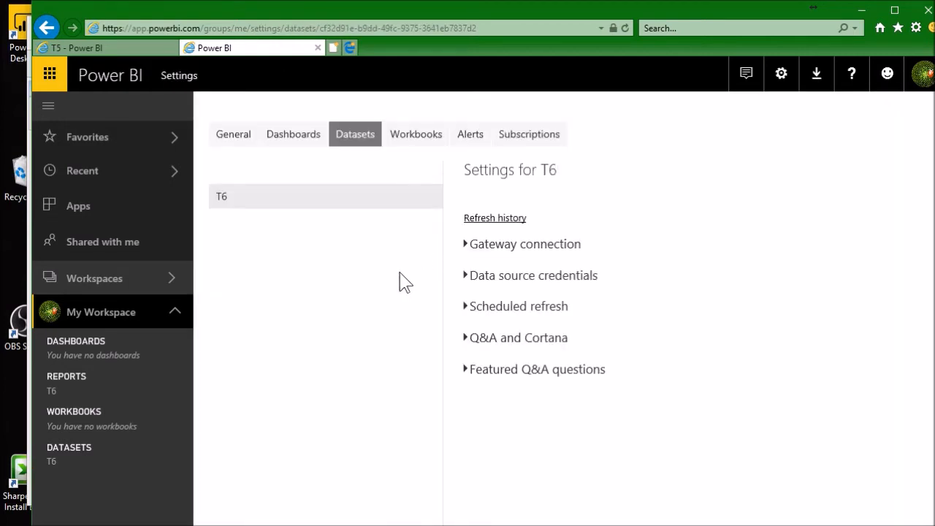
{"action": "left_click", "coordinate": [468, 251]}
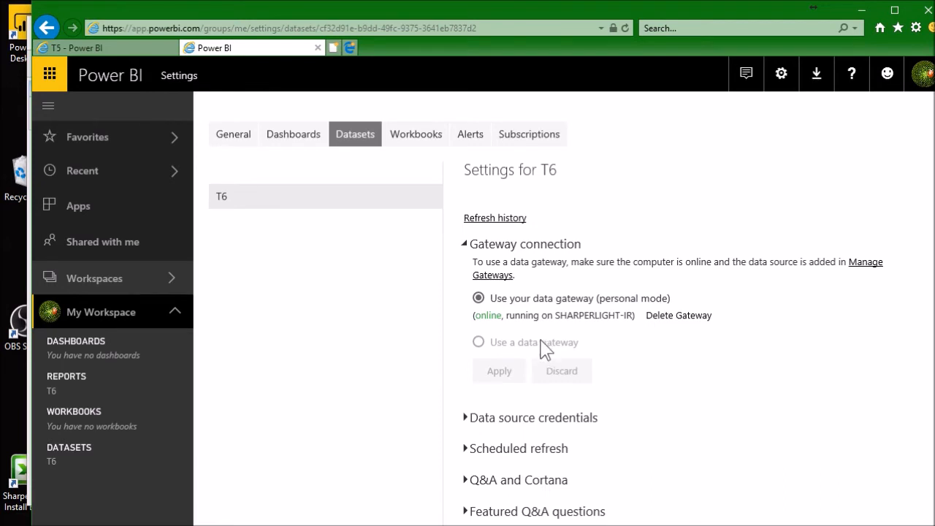
{"action": "left_click", "coordinate": [466, 450]}
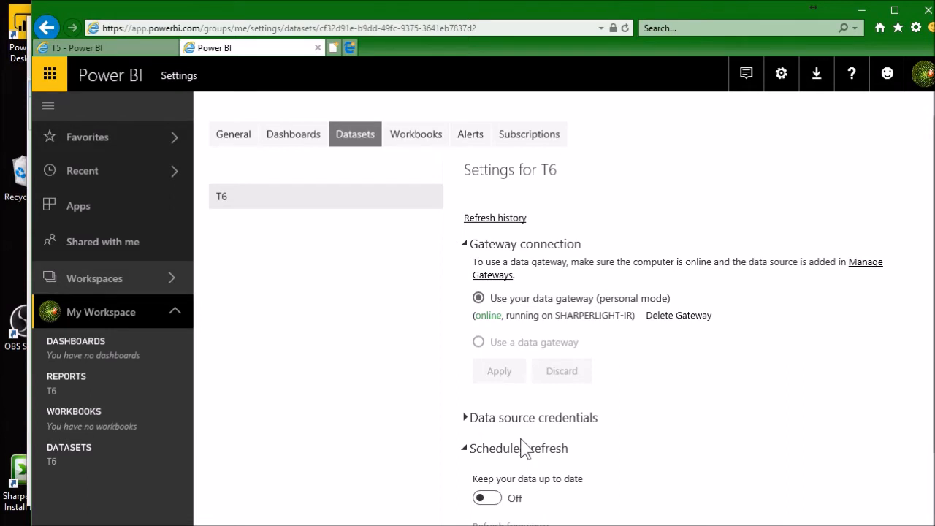
{"action": "scroll", "coordinate": [524, 448], "scroll_direction": "down", "scroll_amount": 3}
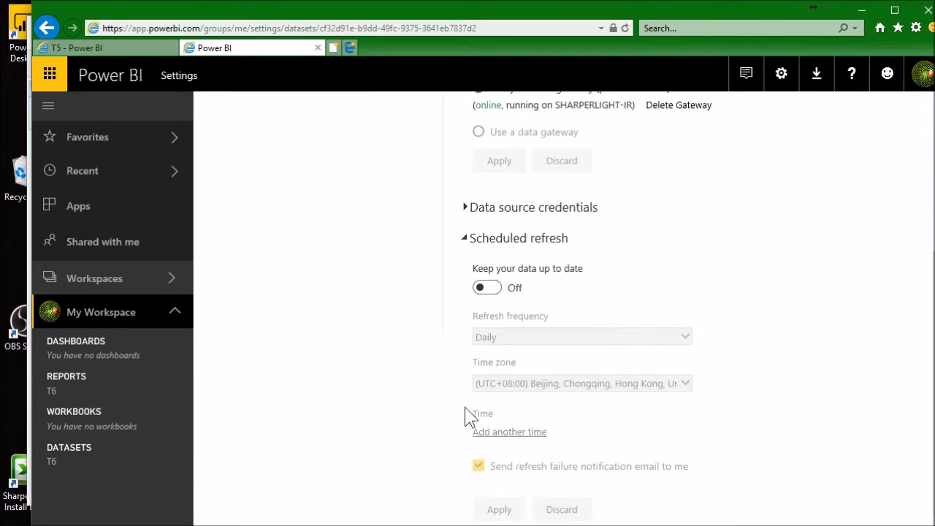
{"action": "scroll", "coordinate": [405, 407], "scroll_direction": "up", "scroll_amount": 3}
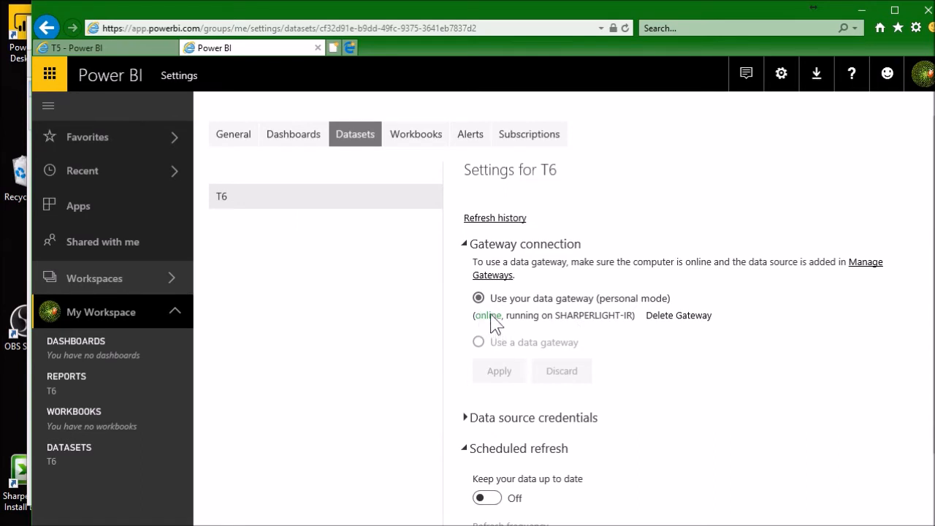
- Refresh the T6 dataset immediately and check the Now column in the T6 report
{"action": "left_click", "coordinate": [180, 461]}
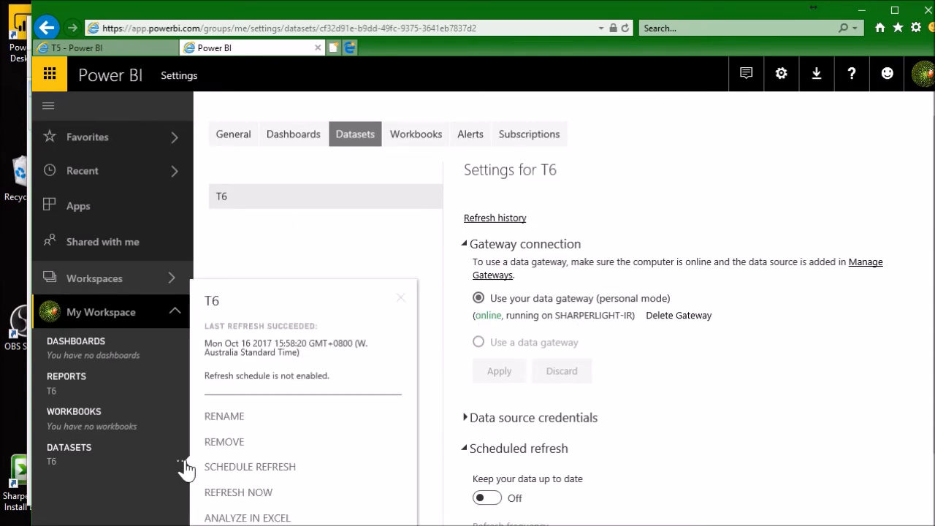
{"action": "left_click", "coordinate": [261, 494]}
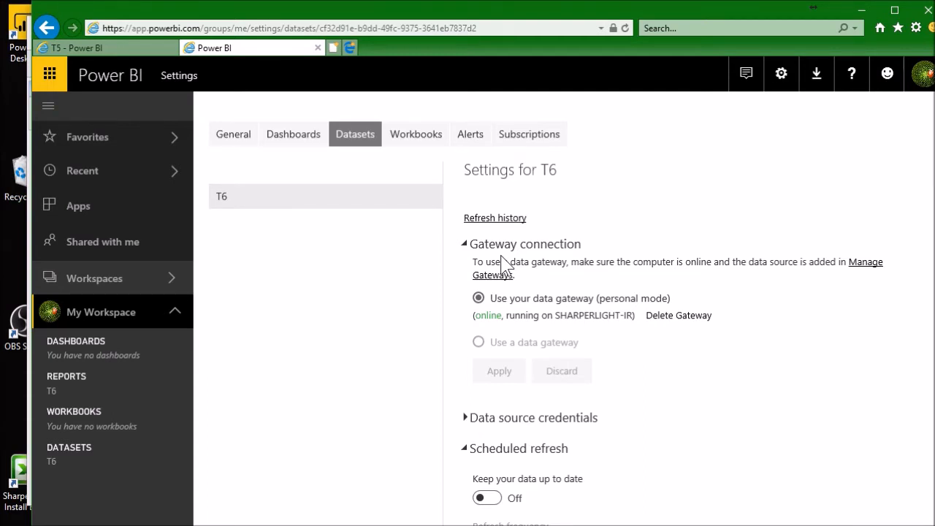
{"action": "left_click", "coordinate": [119, 395]}
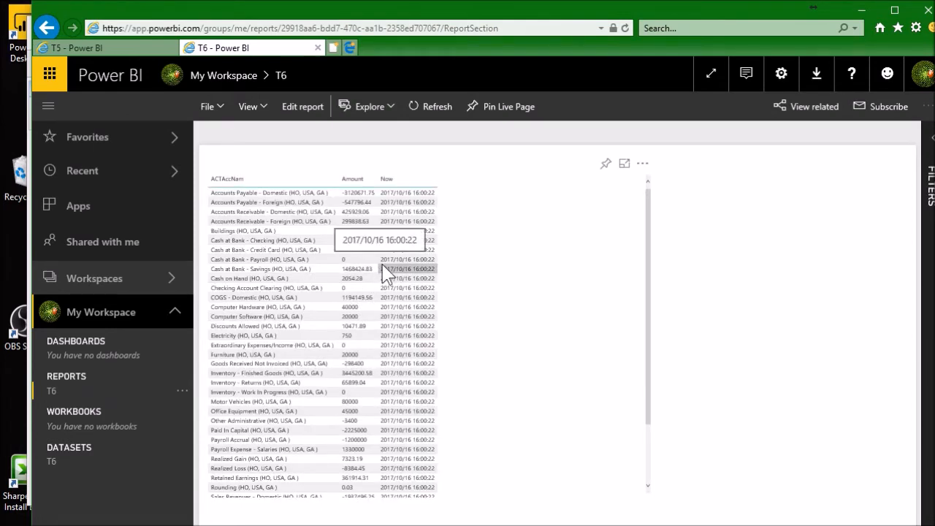
{"action": "left_click", "coordinate": [411, 201]}
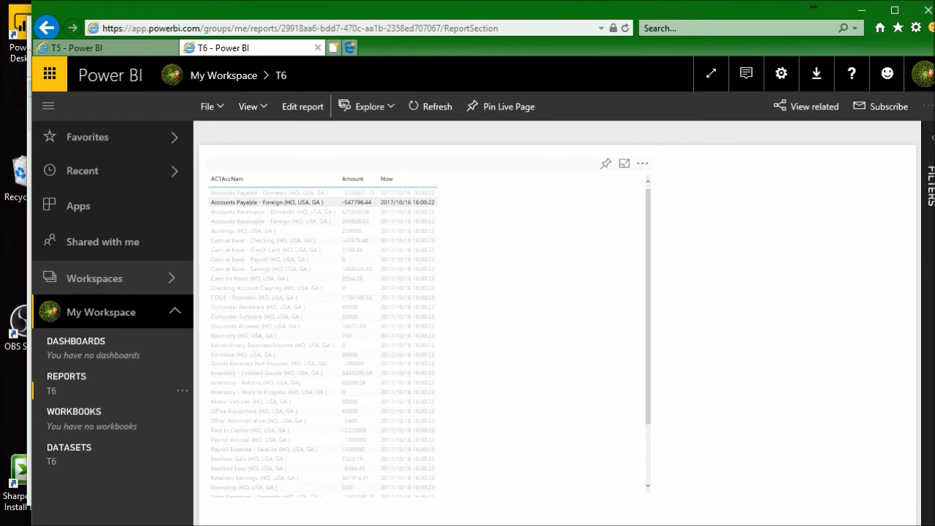
- Switch to Sharperlight's Accounts published query window and open its query for editing
{"action": "key", "text": "alt+Tab"}
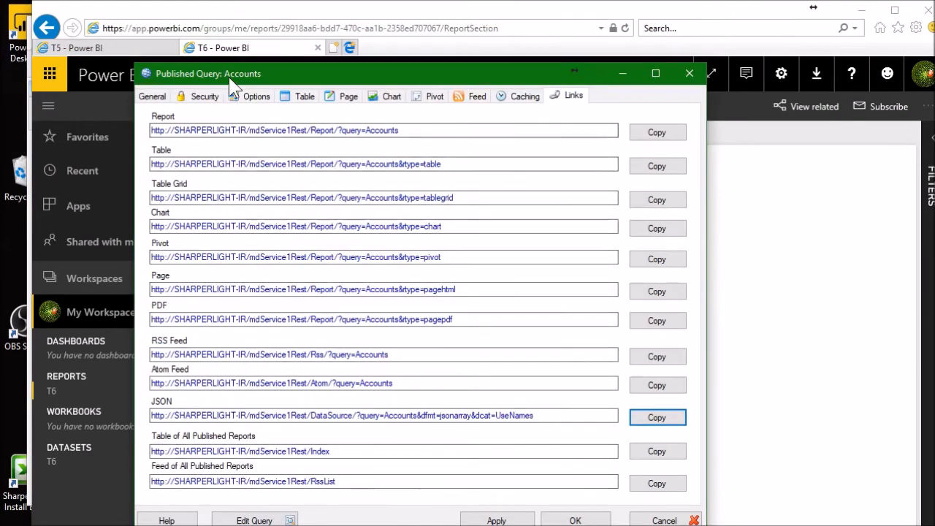
{"action": "left_click_drag", "start_coordinate": [227, 76], "coordinate": [193, 71]}
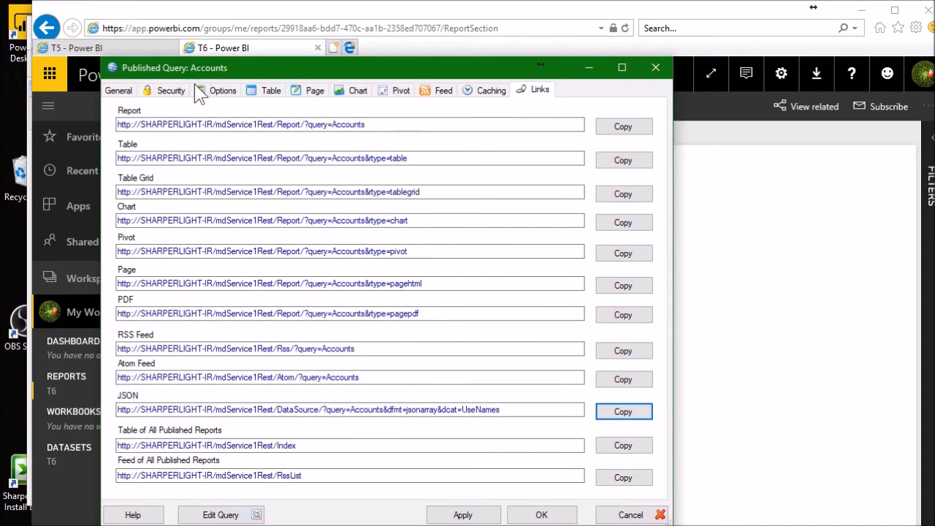
{"action": "left_click", "coordinate": [215, 516]}
- Open the materialised query databases from the G/L Account Code filter and show the tables of the Training database
{"action": "left_click", "coordinate": [184, 210]}
{"action": "right_click", "coordinate": [184, 210]}
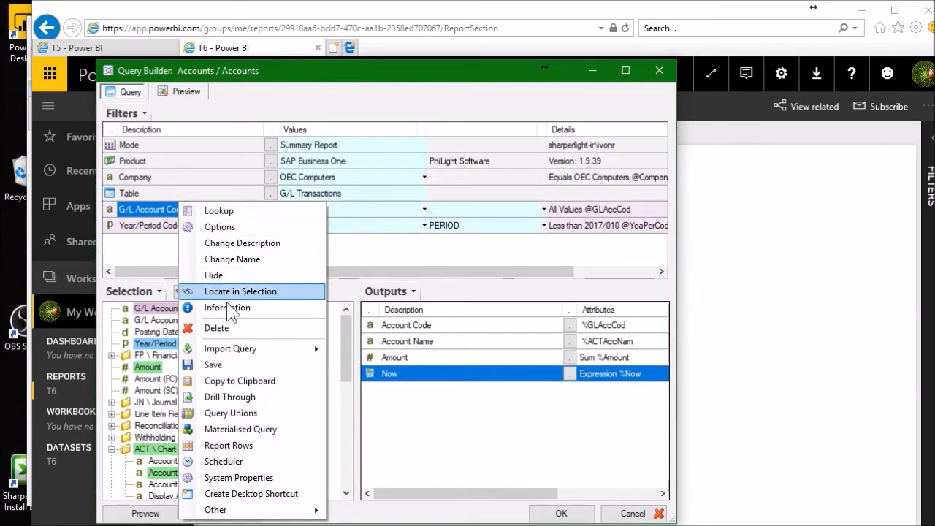
{"action": "left_click", "coordinate": [261, 435]}
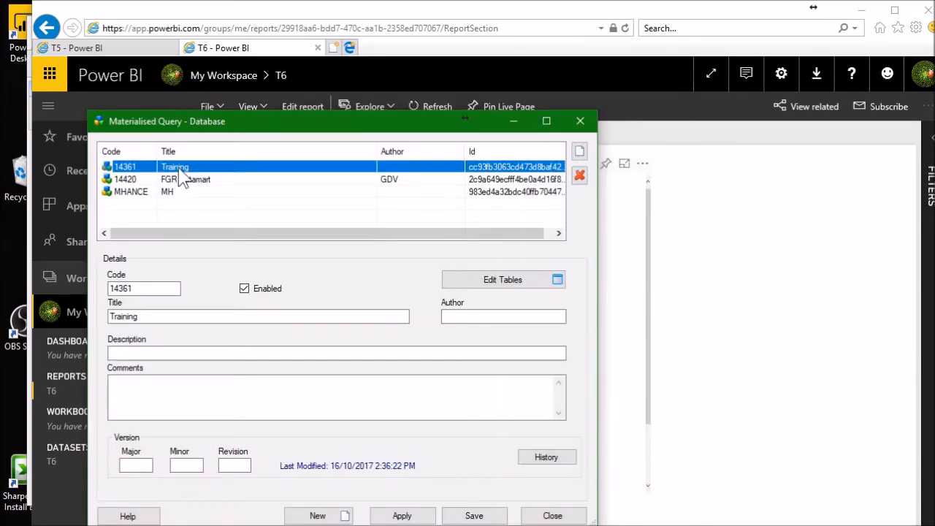
{"action": "double_click", "coordinate": [180, 171]}
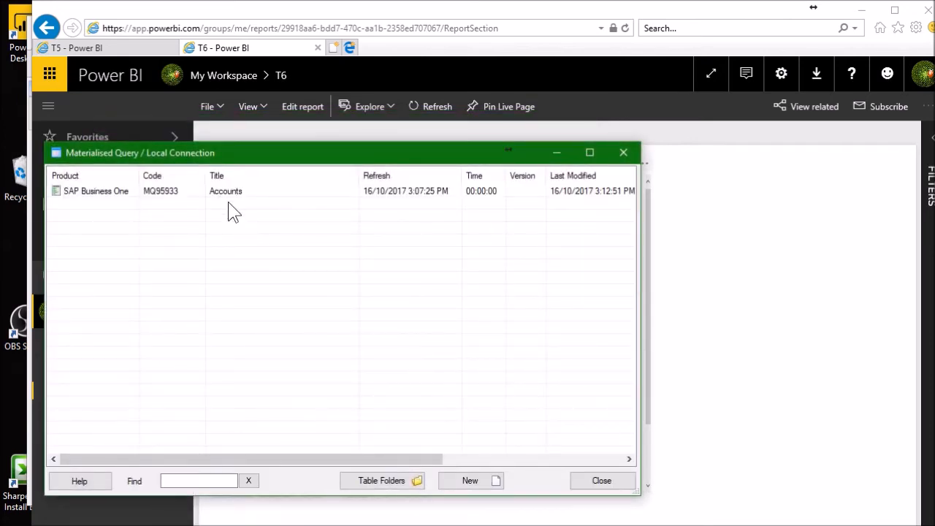
- Delete the existing Accounts materialised query from the Training database
{"action": "left_click", "coordinate": [223, 194]}
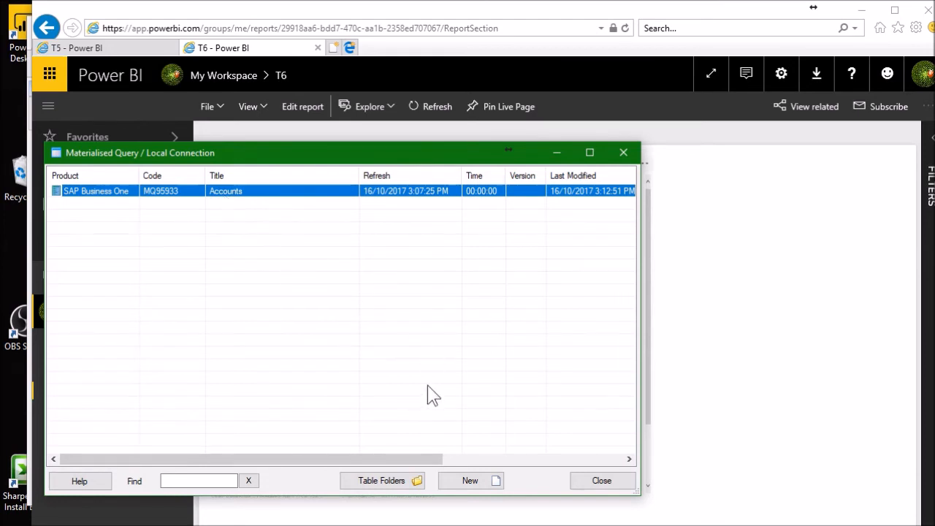
{"action": "right_click", "coordinate": [284, 197]}
{"action": "left_click", "coordinate": [343, 242]}
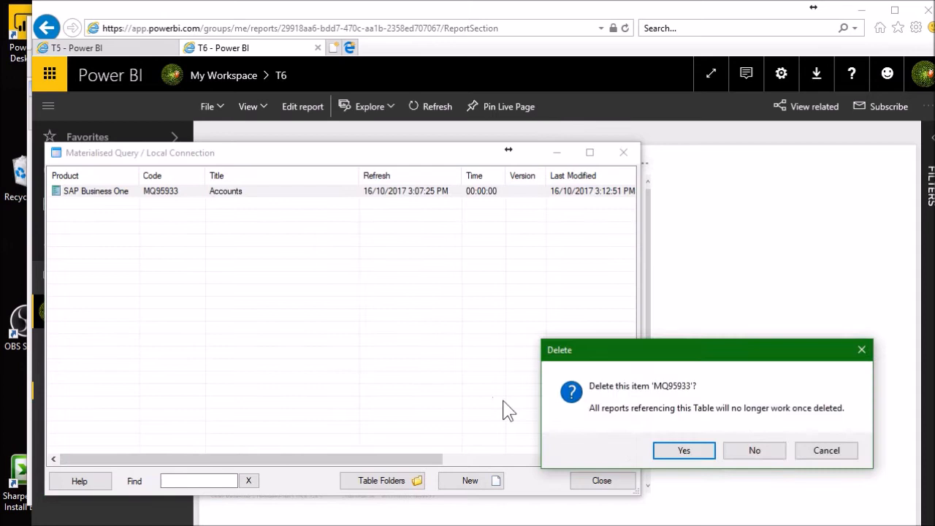
{"action": "left_click", "coordinate": [678, 449]}
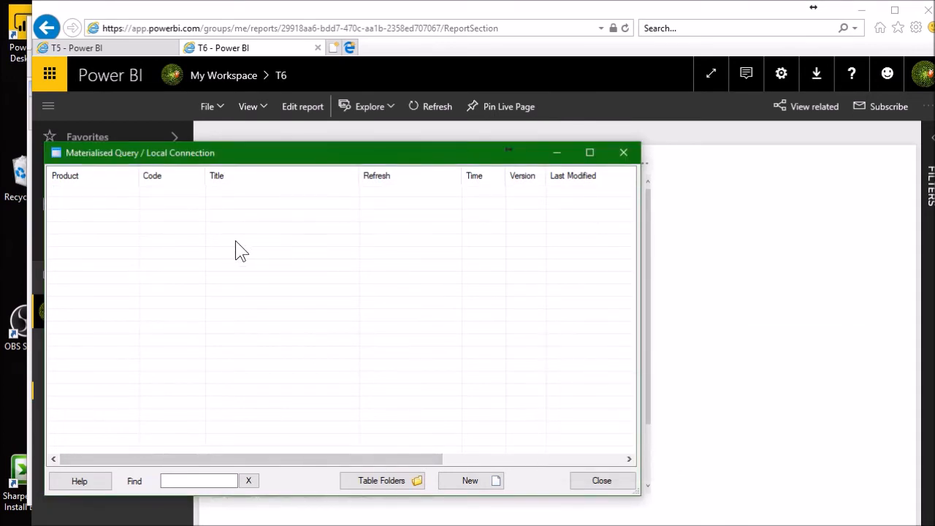
- Create a new materialised query on G/L Transactions with outputs Account Code, Account Name, Amount and Now, and refresh its data
{"action": "left_click", "coordinate": [471, 481]}
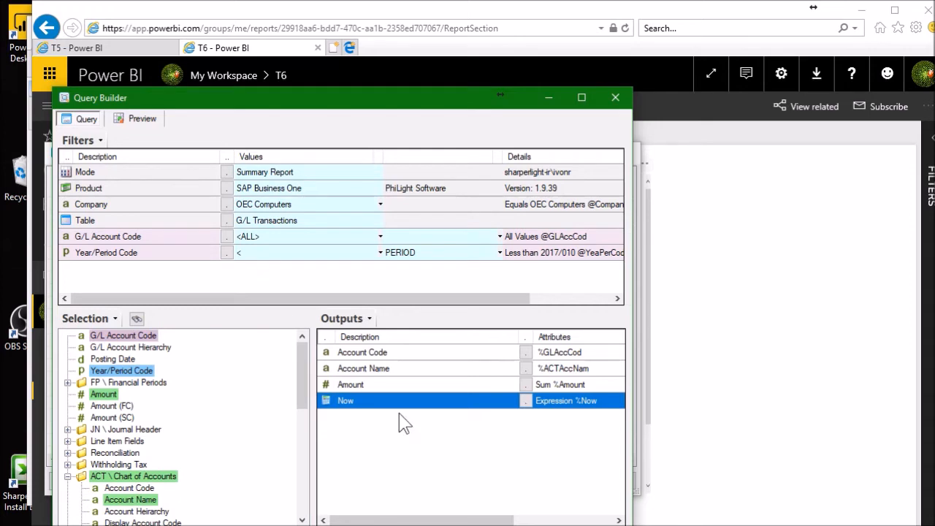
{"action": "left_click", "coordinate": [415, 523]}
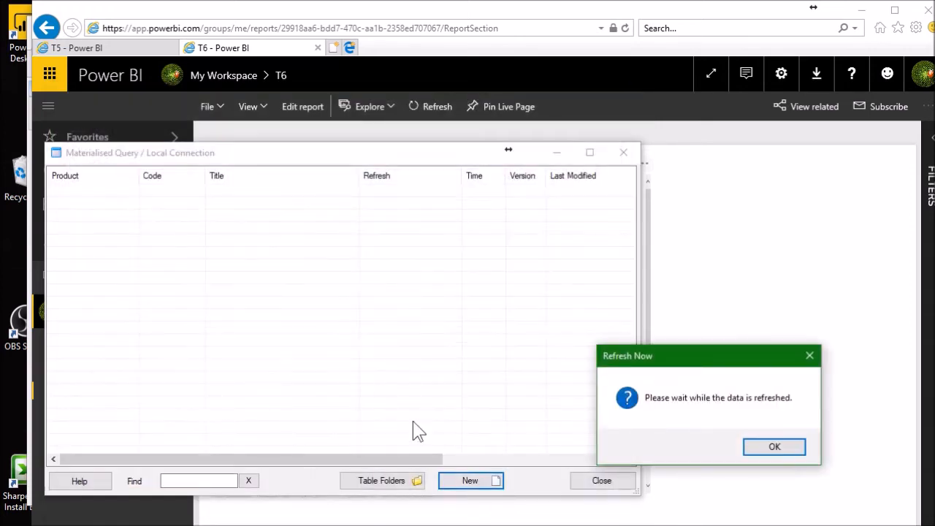
{"action": "left_click", "coordinate": [774, 447]}
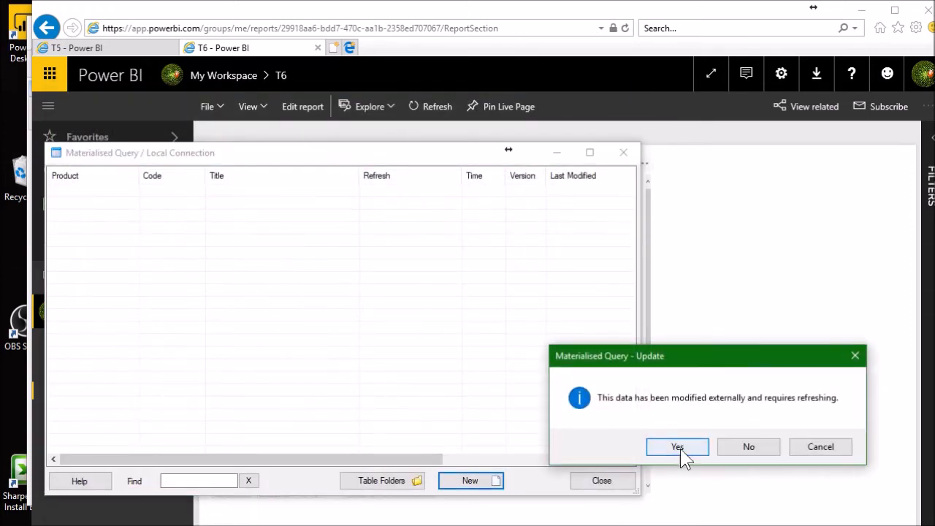
{"action": "left_click", "coordinate": [681, 453]}
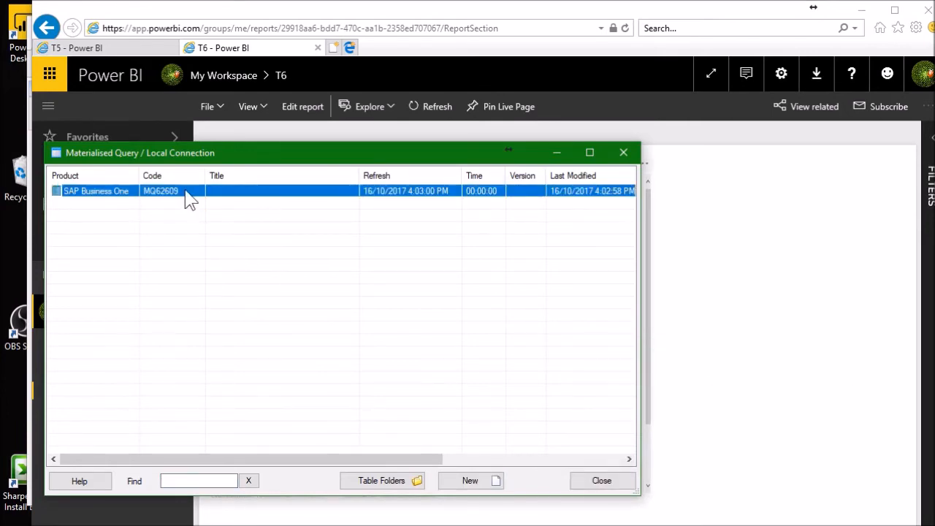
- Open the new materialised query MQ62609, title it Accounts and display its table details
{"action": "double_click", "coordinate": [187, 199]}
{"action": "left_click", "coordinate": [138, 201]}
{"action": "type", "text": "Accounts"}
{"action": "double_click", "coordinate": [138, 172]}
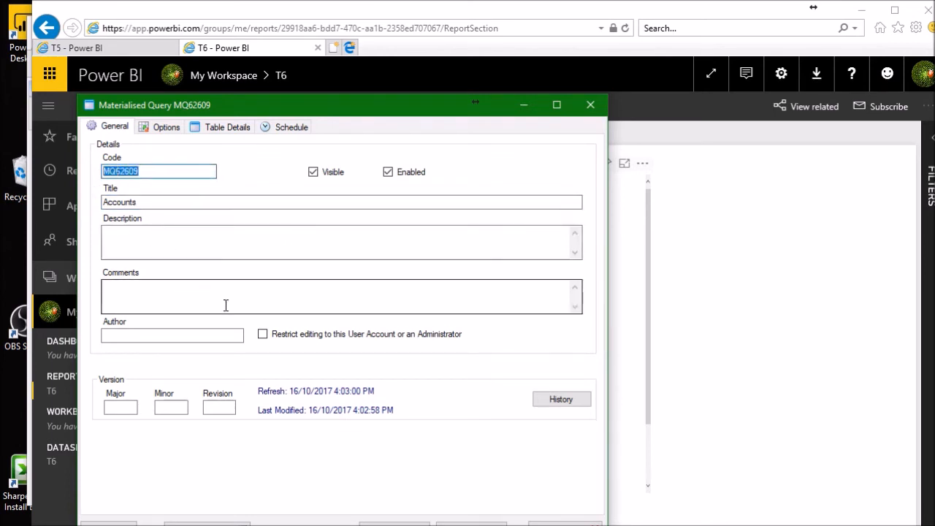
{"action": "left_click", "coordinate": [228, 127]}
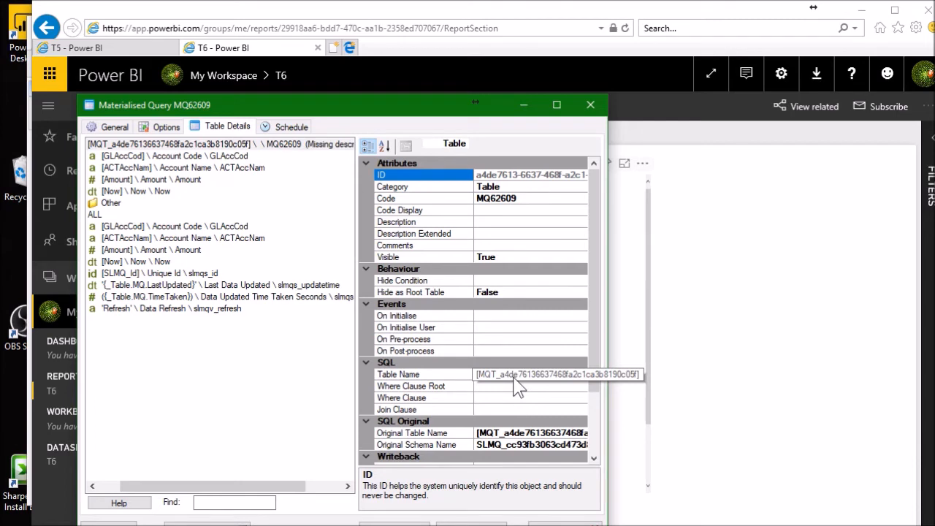
- Switch to SQL Server Management Studio, refresh the SLMQ_cc93fb3063cd473d8baf42a12d1840ba database and list its tables
{"action": "left_click", "coordinate": [471, 523]}
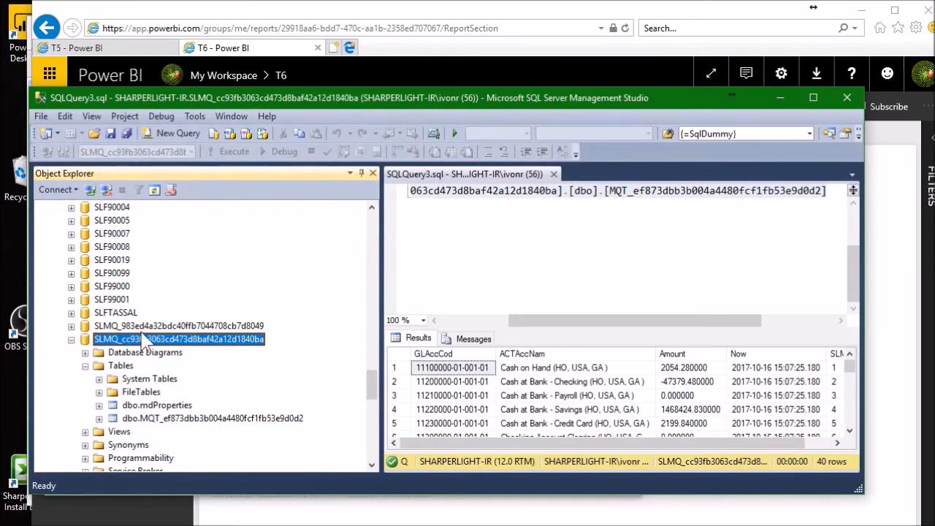
{"action": "right_click", "coordinate": [133, 344]}
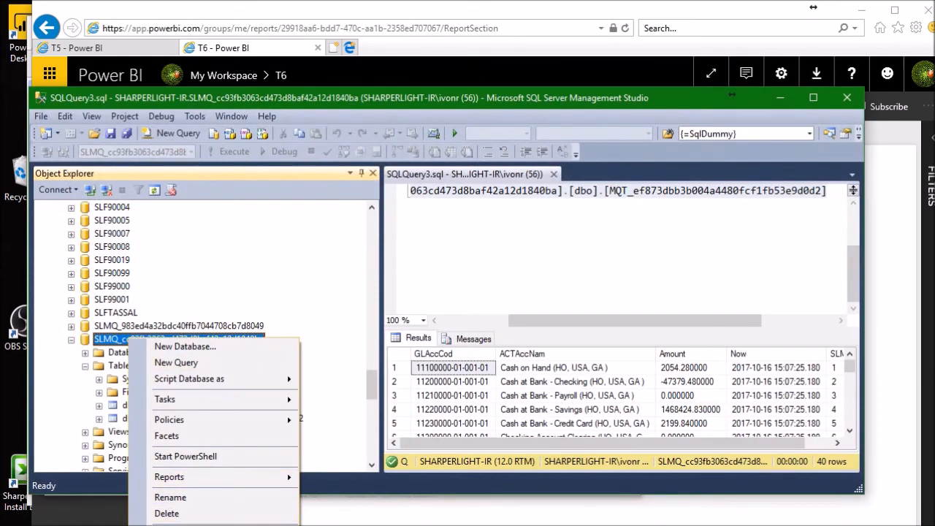
{"action": "left_click", "coordinate": [189, 525]}
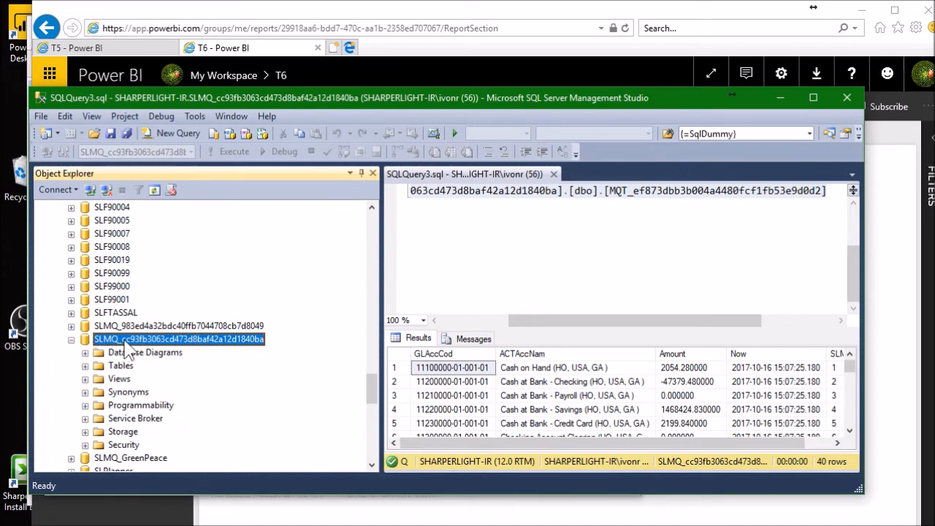
{"action": "left_click", "coordinate": [85, 365]}
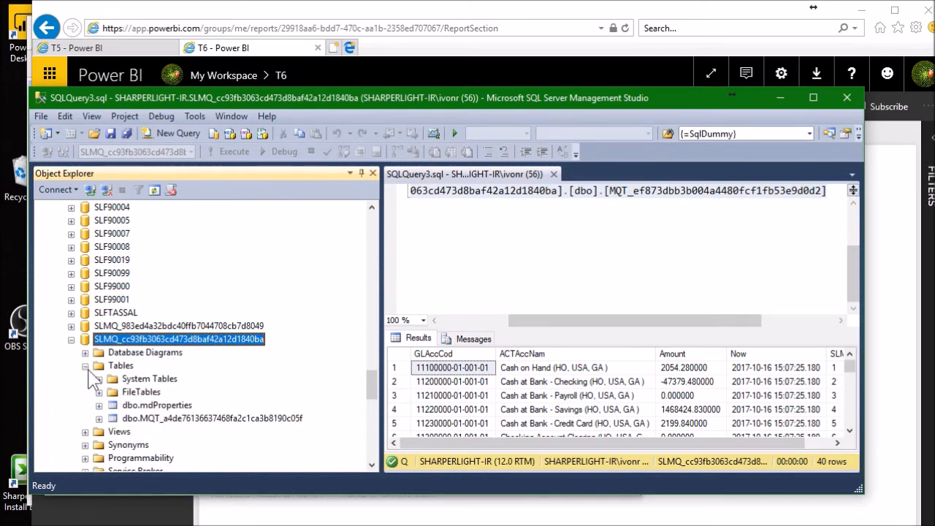
{"action": "left_click", "coordinate": [223, 419]}
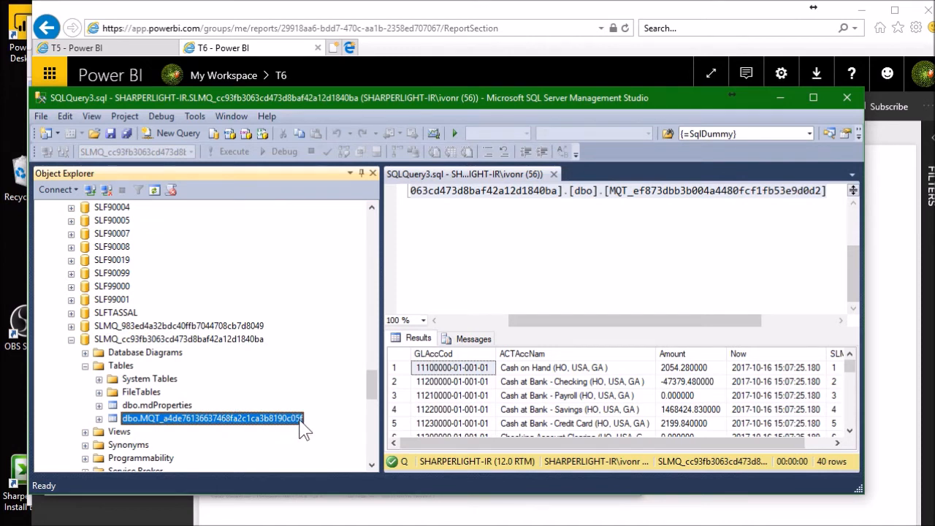
{"action": "right_click", "coordinate": [224, 420]}
{"action": "left_click", "coordinate": [283, 458]}
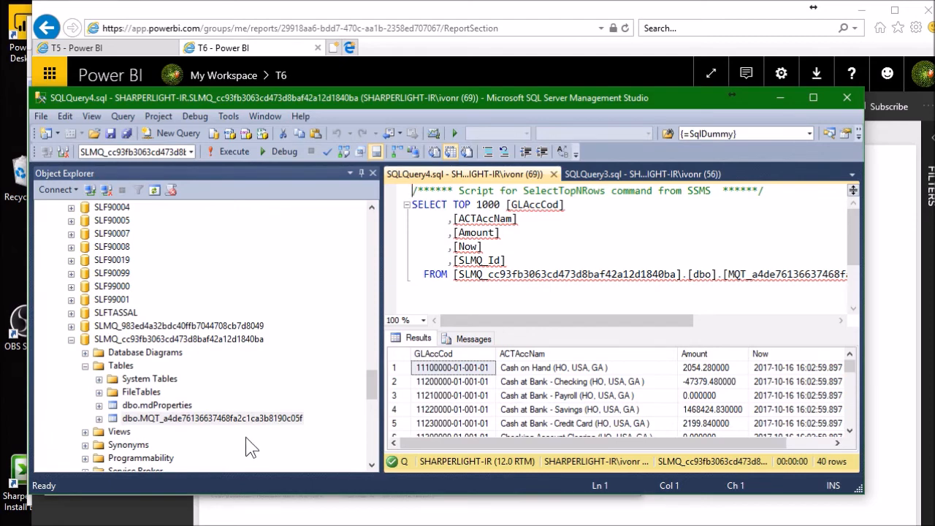
{"action": "key", "text": "alt+Tab"}
{"action": "left_click_drag", "start_coordinate": [397, 194], "coordinate": [283, 132]}
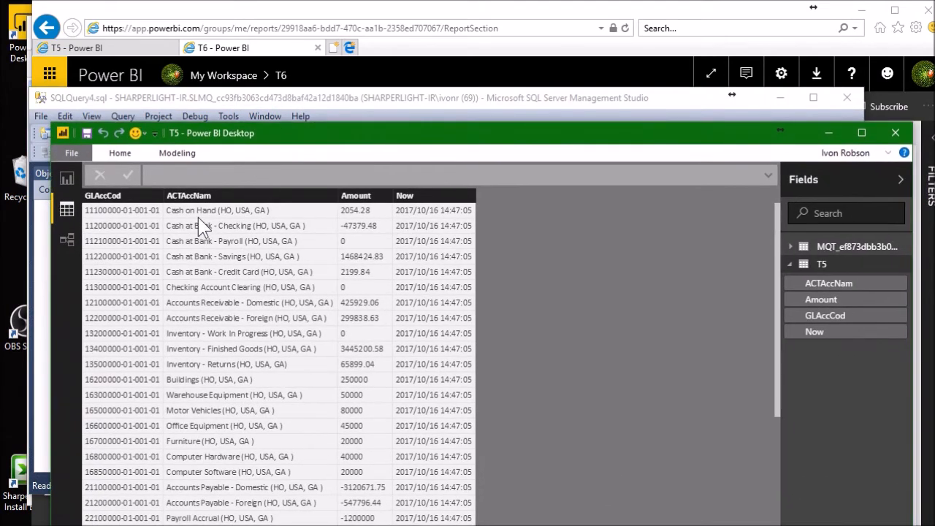
{"action": "left_click", "coordinate": [120, 155]}
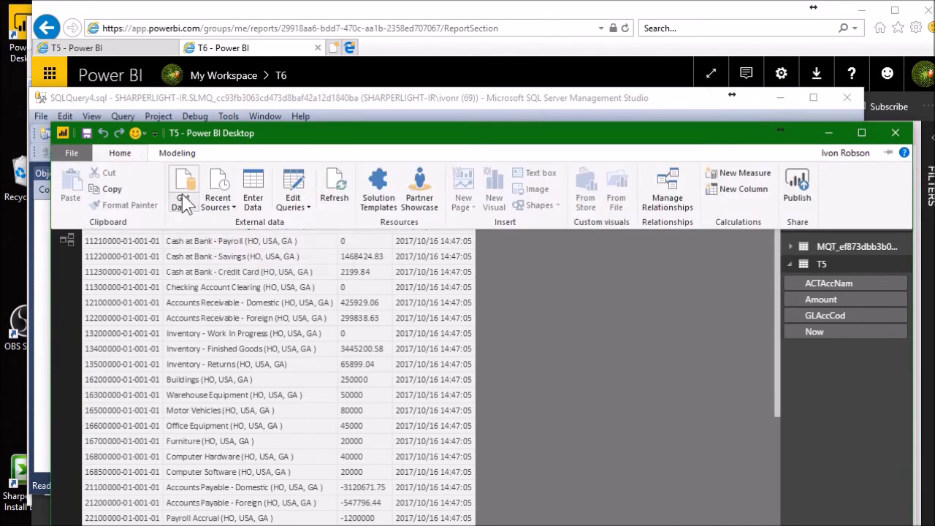
{"action": "left_click", "coordinate": [184, 203]}
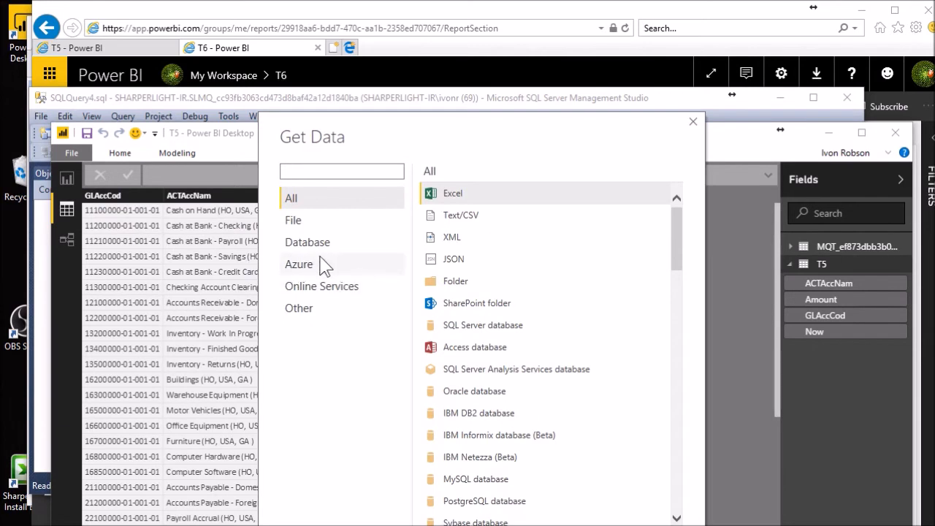
{"action": "left_click", "coordinate": [322, 248]}
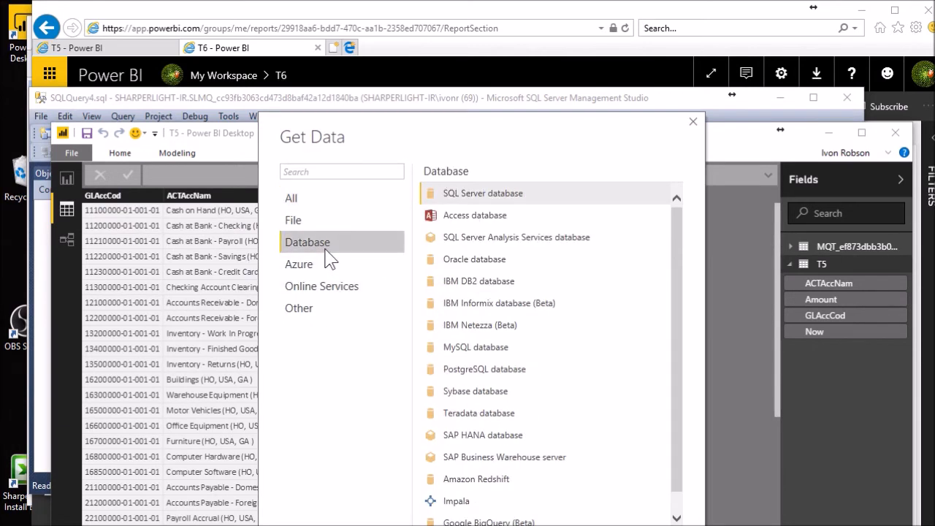
{"action": "double_click", "coordinate": [488, 194]}
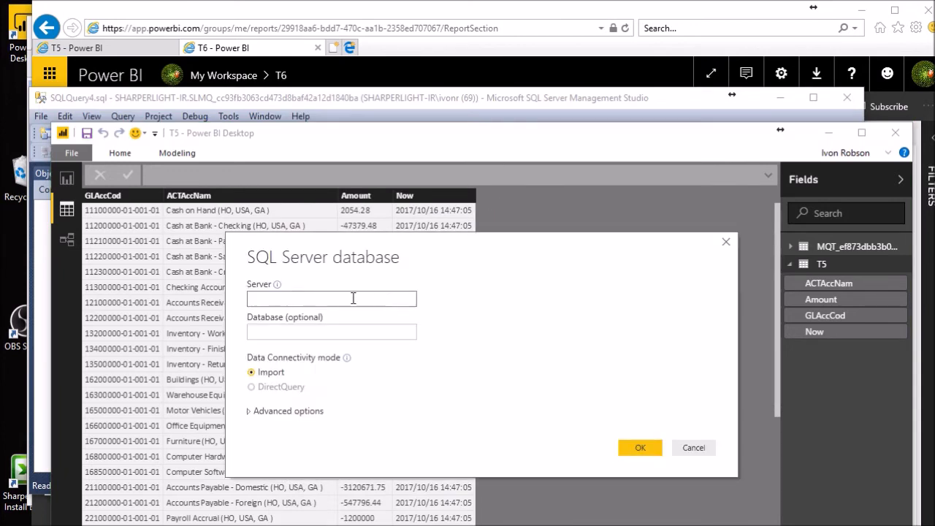
{"action": "type", "text": "sharperlight-ir"}
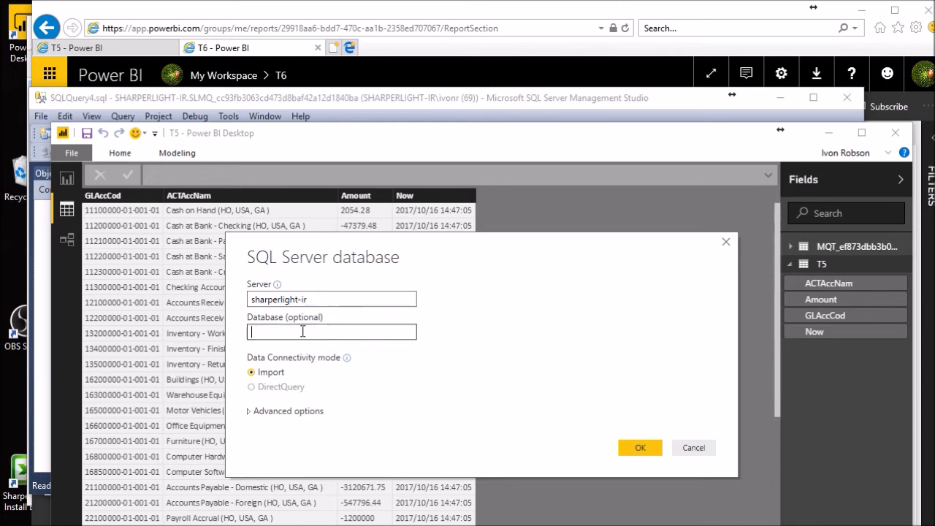
{"action": "key", "text": "Return"}
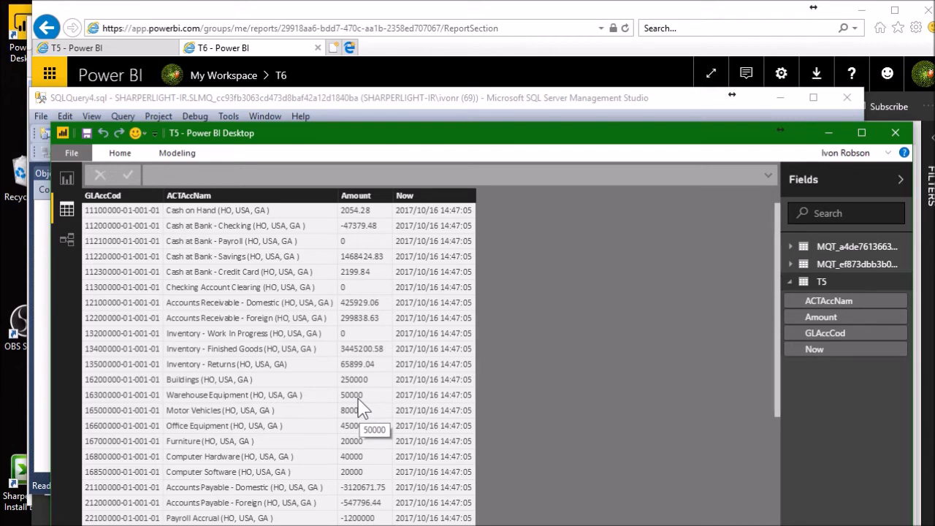
{"action": "left_click", "coordinate": [120, 153]}
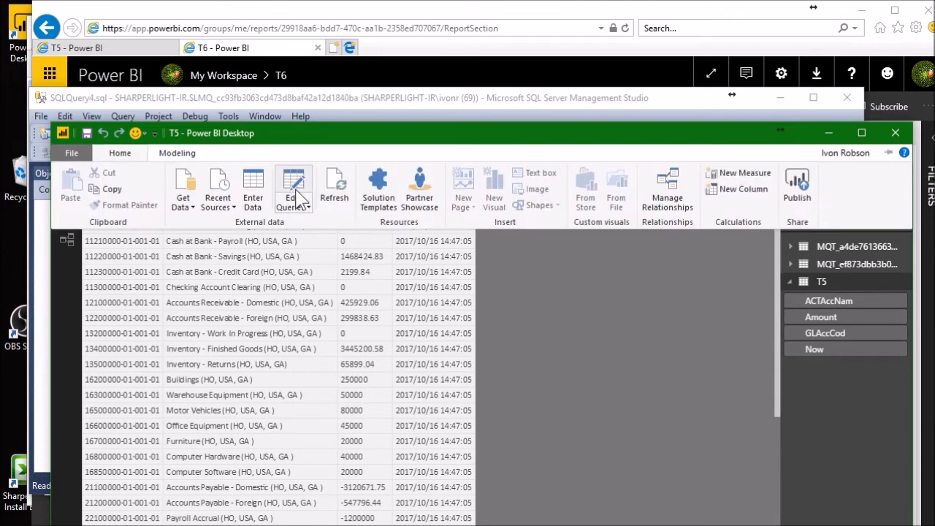
{"action": "left_click", "coordinate": [299, 196]}
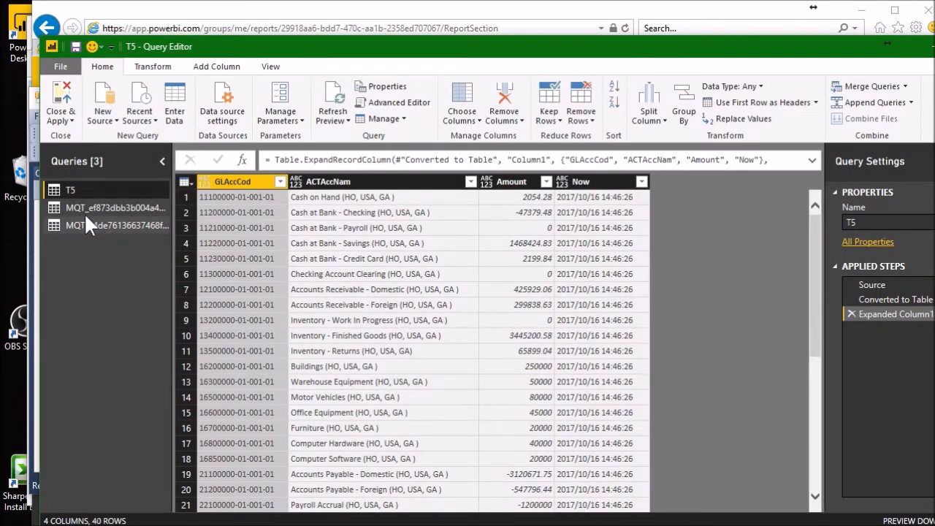
{"action": "right_click", "coordinate": [61, 190]}
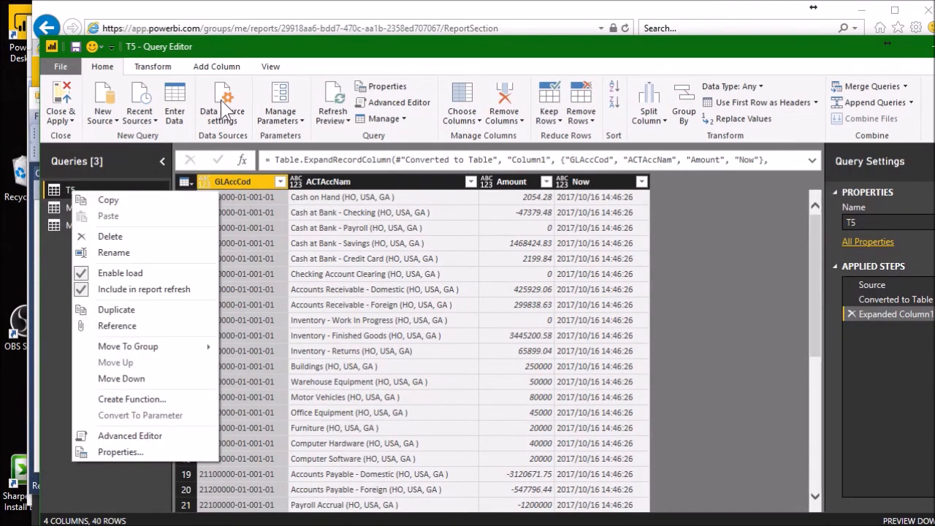
{"action": "left_click", "coordinate": [228, 108]}
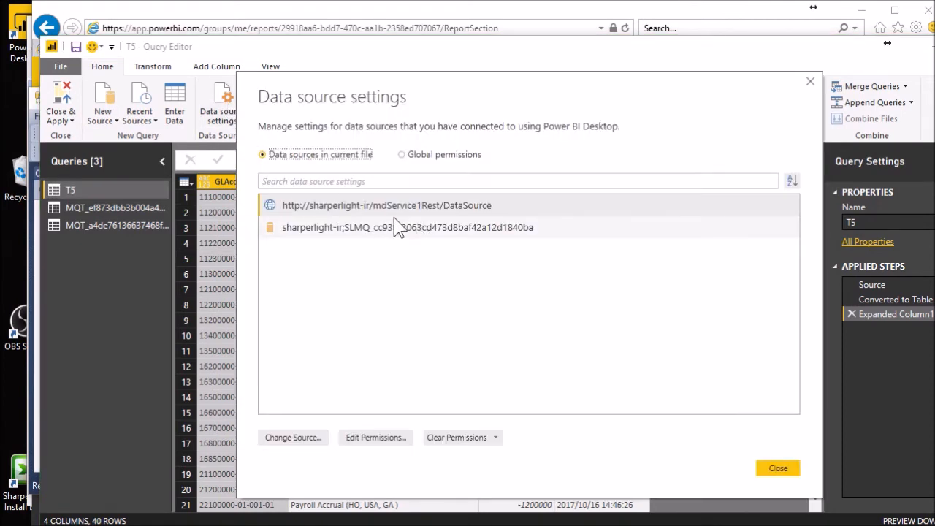
{"action": "left_click", "coordinate": [391, 209]}
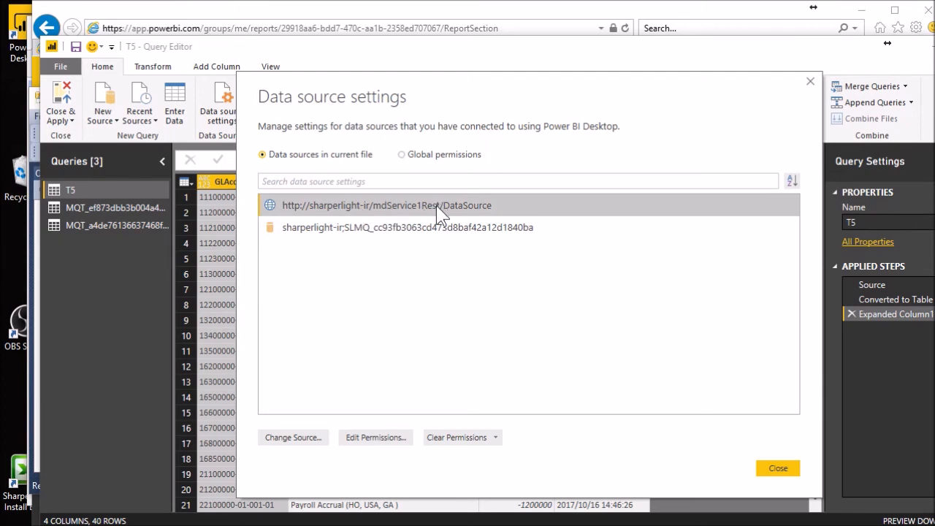
{"action": "left_click", "coordinate": [373, 439]}
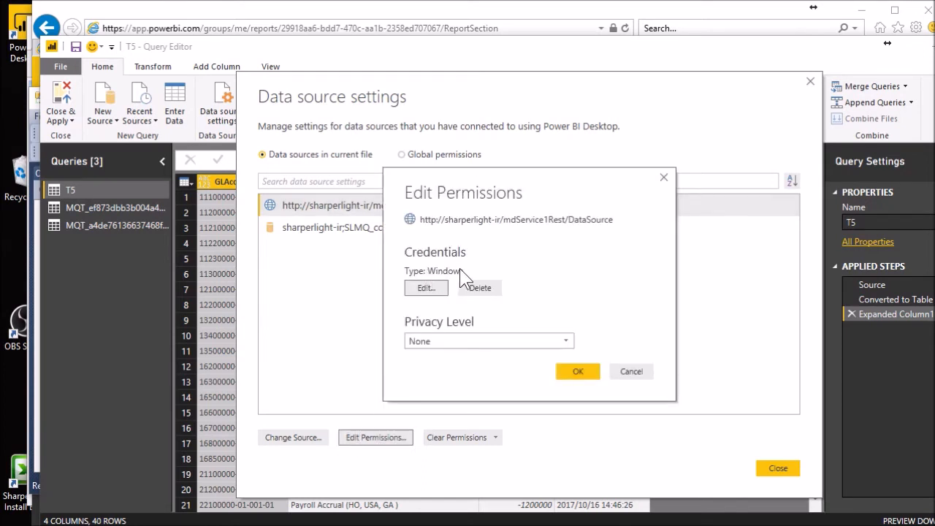
{"action": "left_click", "coordinate": [431, 289]}
{"action": "left_click_drag", "start_coordinate": [511, 165], "coordinate": [400, 166]}
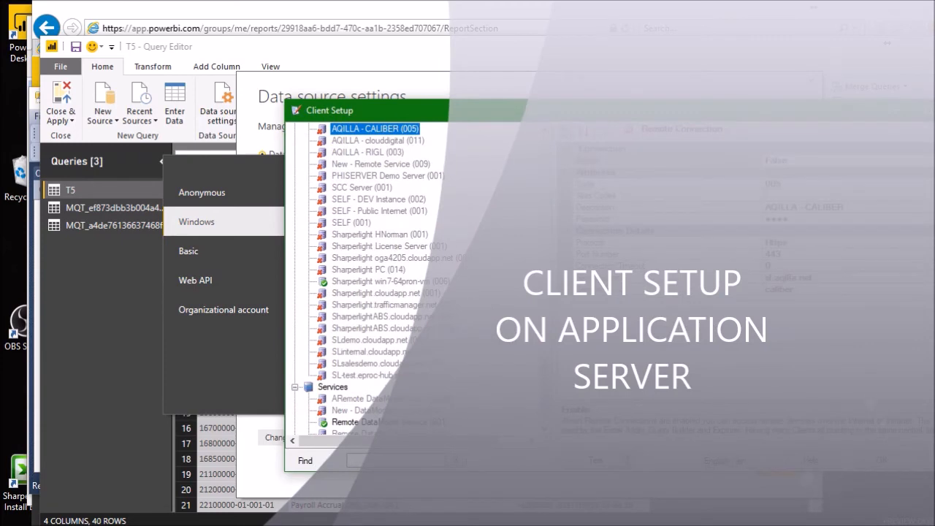
- In Sharperlight Client Setup, review the web channel authentication options of Remote DataModel Service (001) and choose NTLM
{"action": "left_click", "coordinate": [390, 421]}
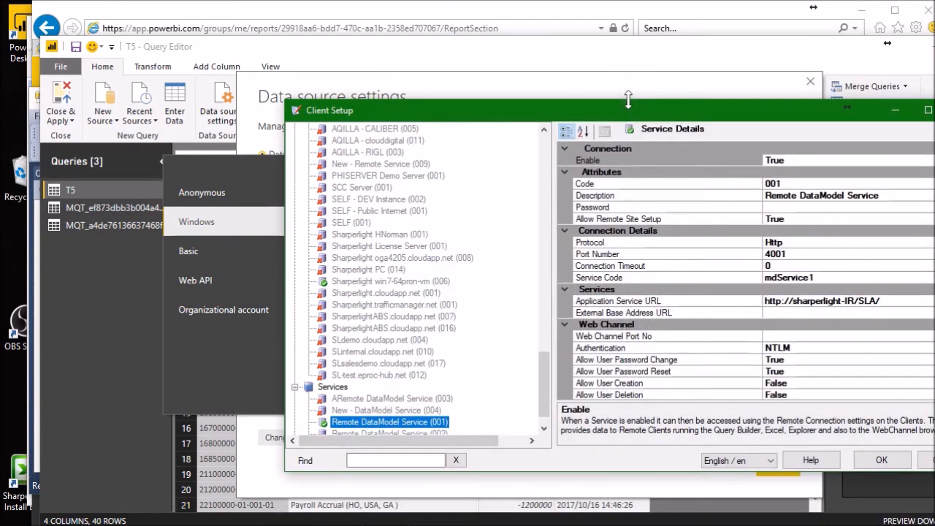
{"action": "left_click_drag", "start_coordinate": [634, 117], "coordinate": [505, 37]}
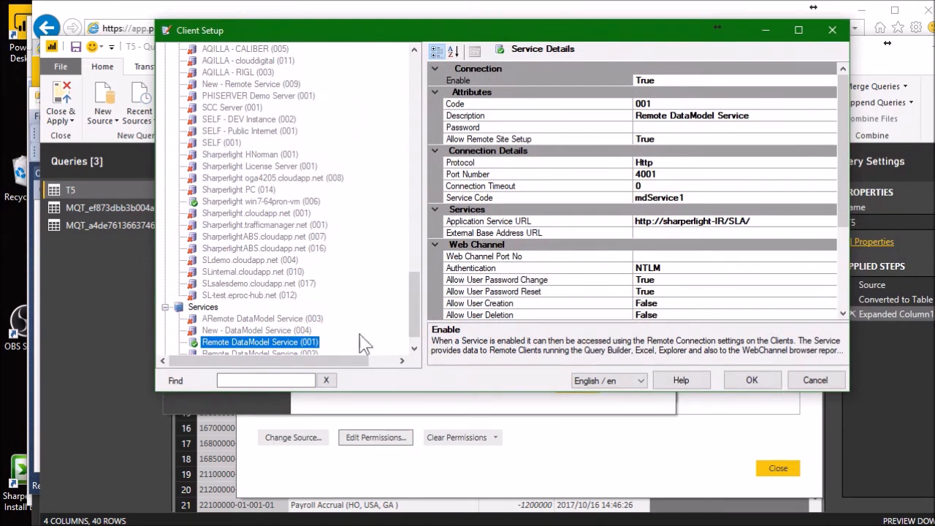
{"action": "left_click", "coordinate": [677, 267]}
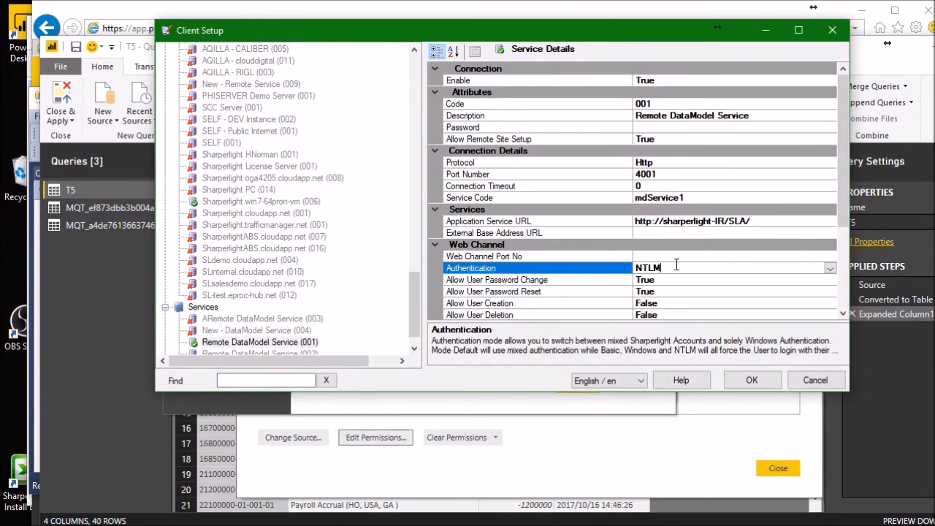
{"action": "left_click", "coordinate": [831, 268]}
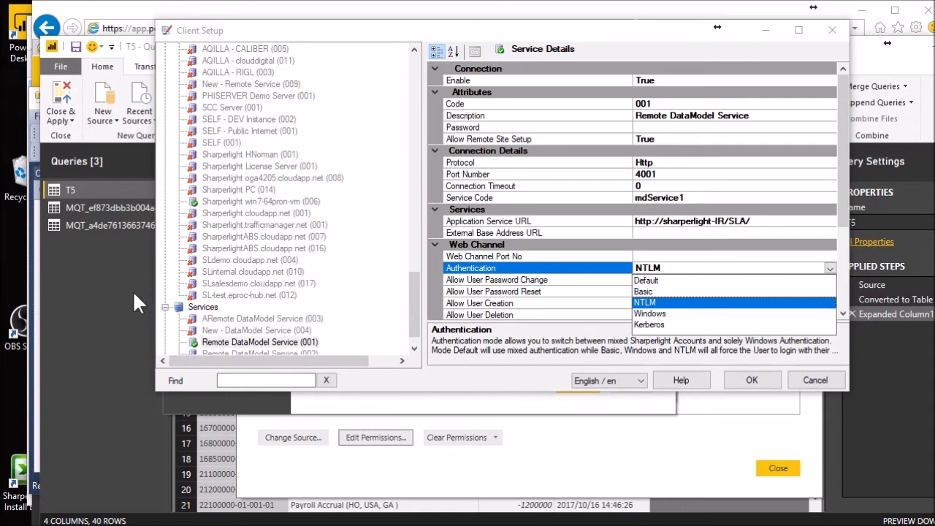
{"action": "left_click", "coordinate": [657, 305]}
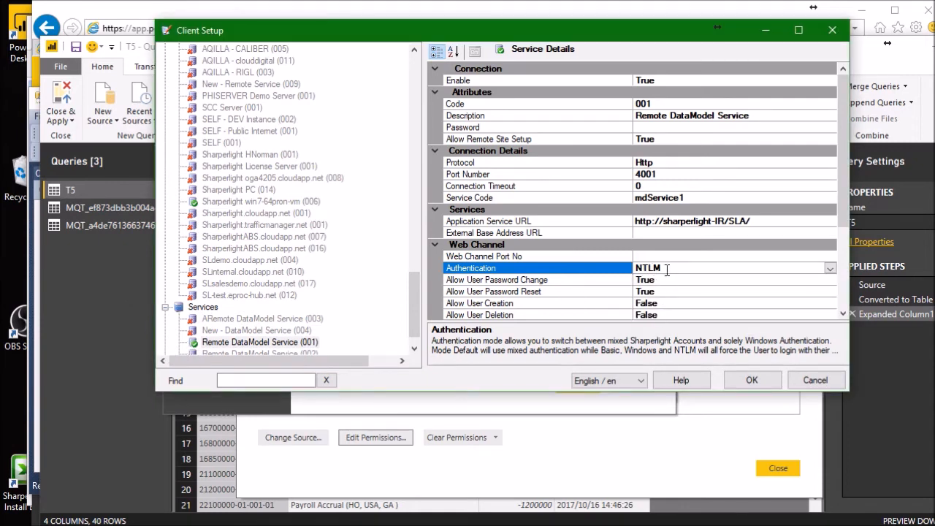
- Switch to the Sharperlight launcher and log in to Site Setup as admin
{"action": "left_click", "coordinate": [515, 416]}
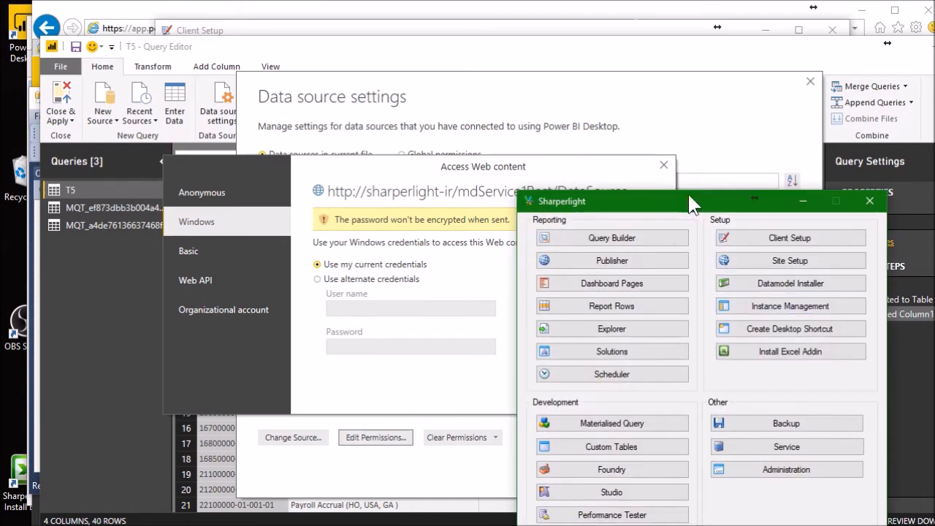
{"action": "left_click_drag", "start_coordinate": [690, 204], "coordinate": [406, 87]}
{"action": "left_click", "coordinate": [468, 150]}
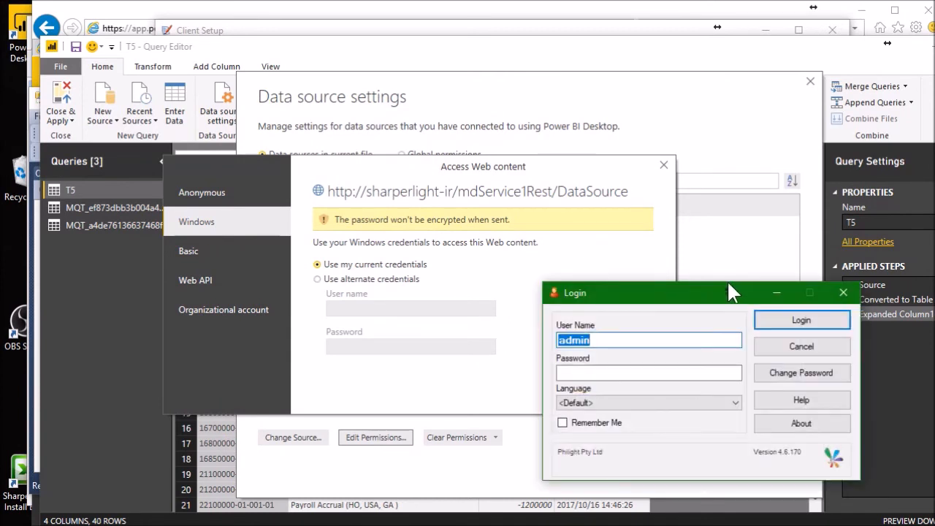
{"action": "left_click", "coordinate": [774, 320]}
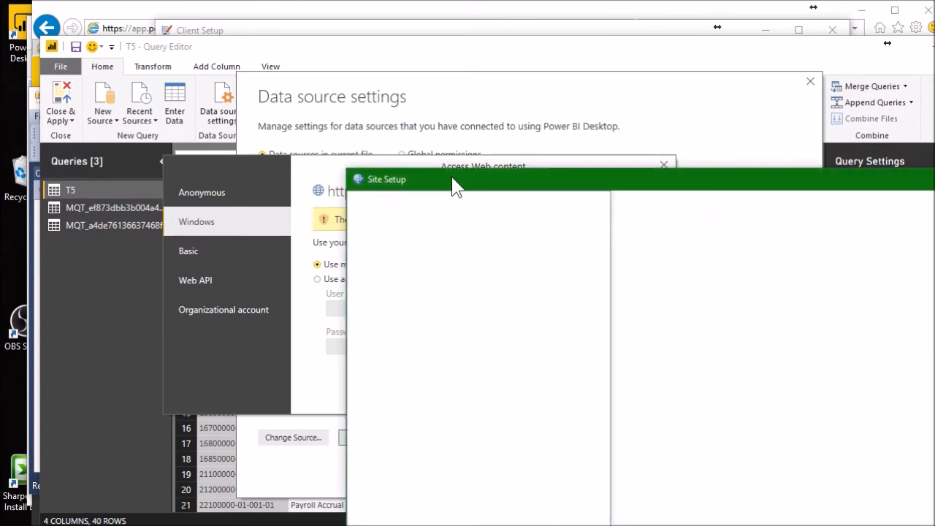
{"action": "left_click_drag", "start_coordinate": [453, 186], "coordinate": [376, 125]}
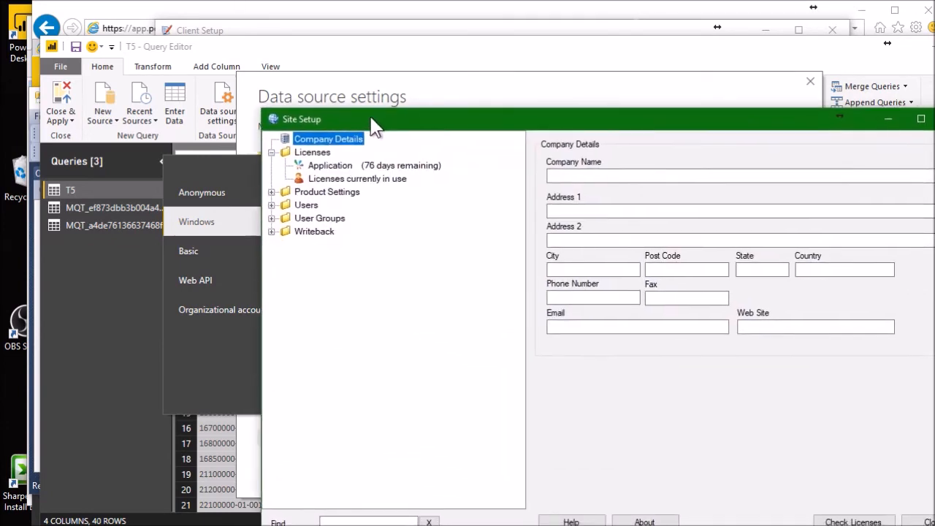
- Check the user details of the Windows and guest accounts in Site Setup, and return to Power BI's web access credentials
{"action": "left_click", "coordinate": [269, 205]}
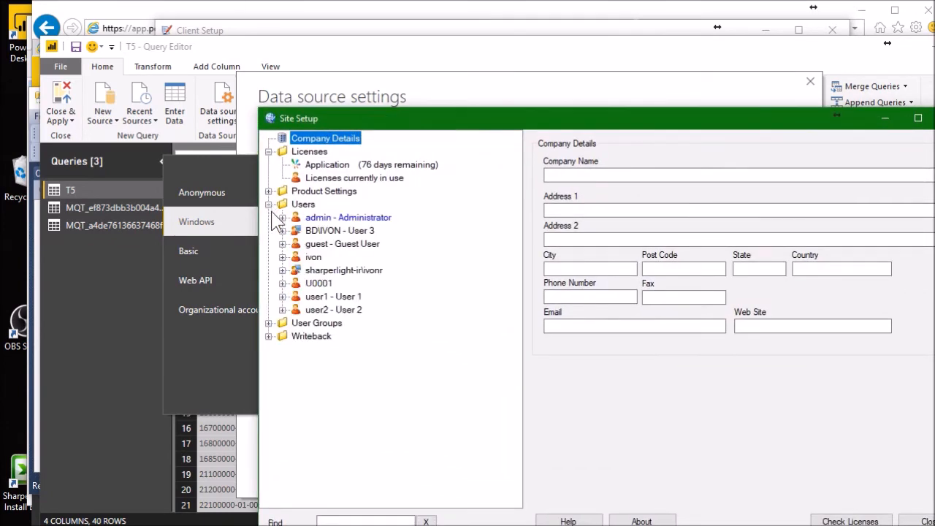
{"action": "left_click", "coordinate": [341, 271]}
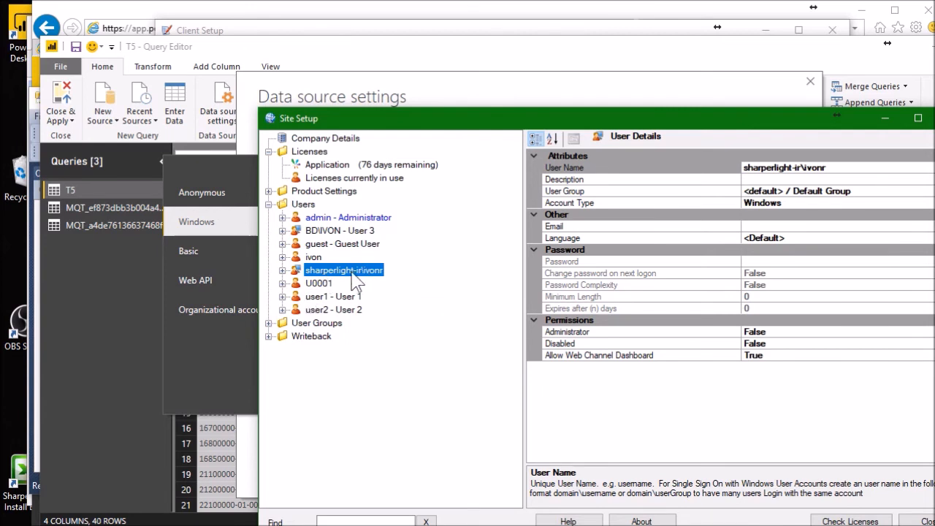
{"action": "left_click", "coordinate": [315, 257]}
{"action": "left_click", "coordinate": [315, 245]}
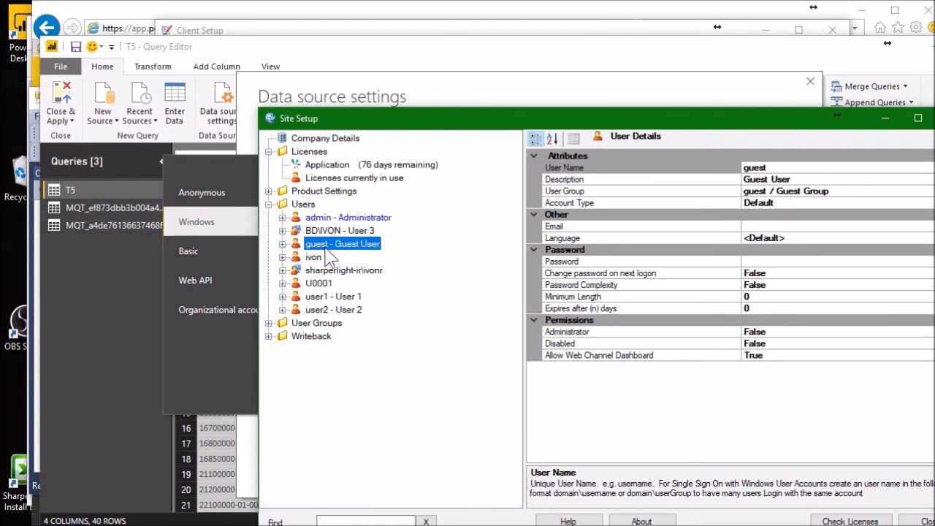
{"action": "left_click", "coordinate": [215, 368]}
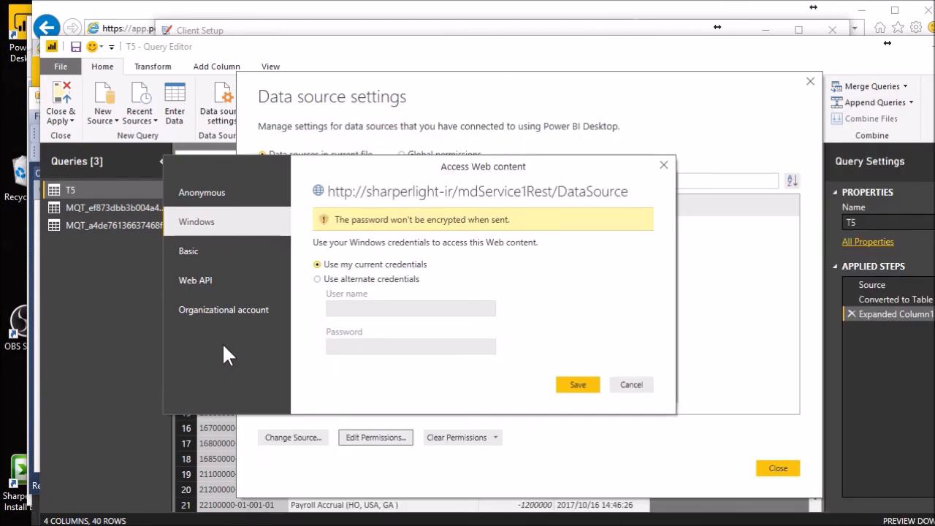
- Try entering guest as the Basic authentication user name for the DataSource web source, and discard the credential changes
{"action": "left_click", "coordinate": [204, 263]}
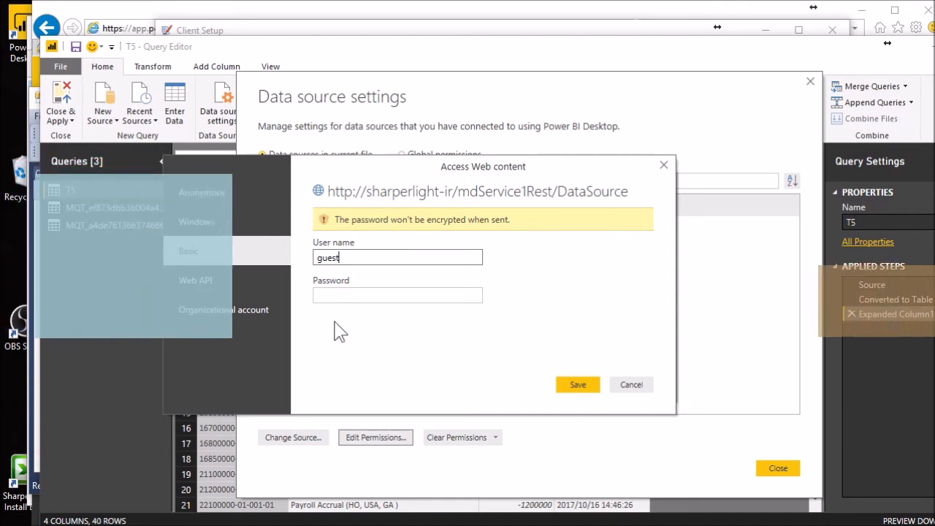
{"action": "left_click", "coordinate": [373, 293]}
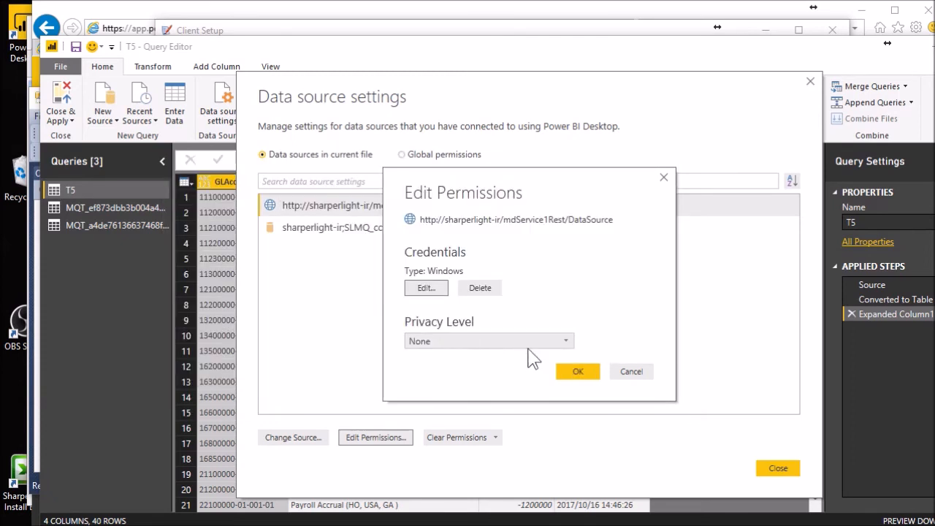
{"action": "left_click", "coordinate": [634, 373]}
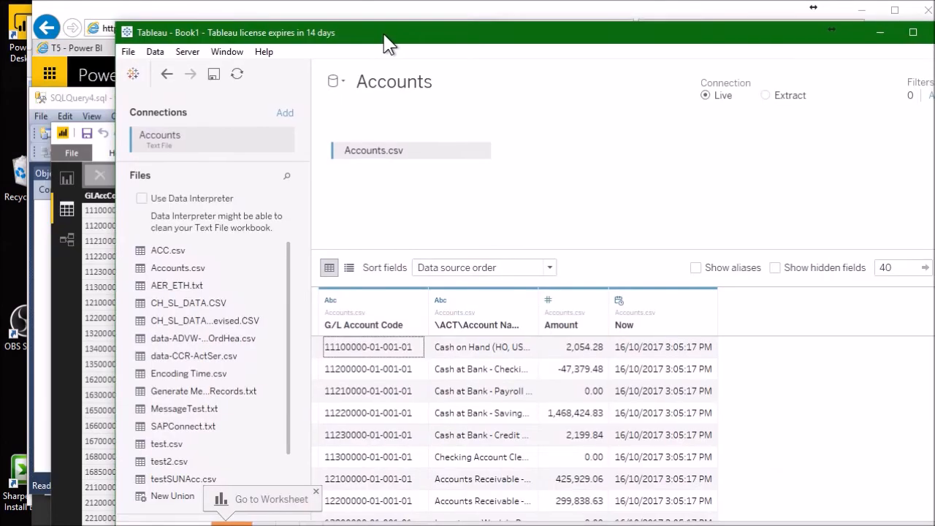
- Switch to Tableau and add a second file connection to Accounts.csv from the C:\Temp folder
{"action": "left_click_drag", "start_coordinate": [387, 44], "coordinate": [364, 39]}
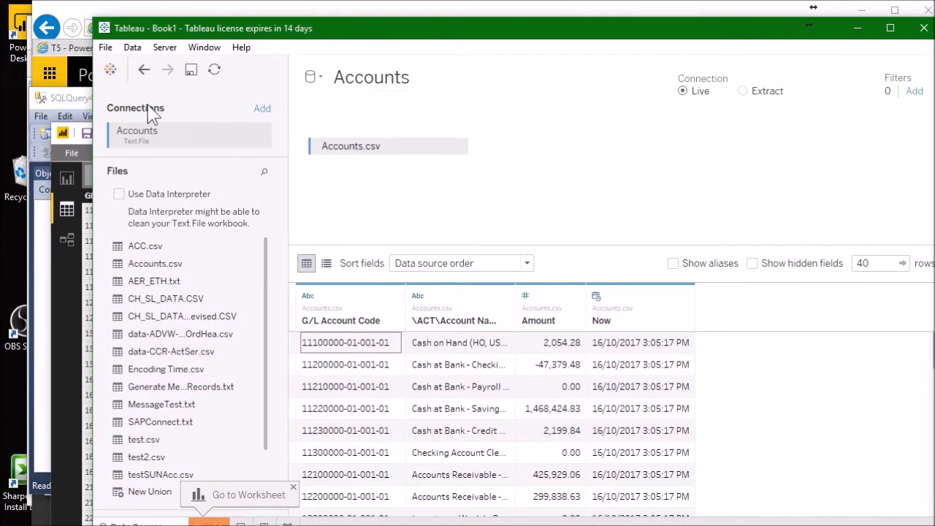
{"action": "left_click", "coordinate": [264, 111]}
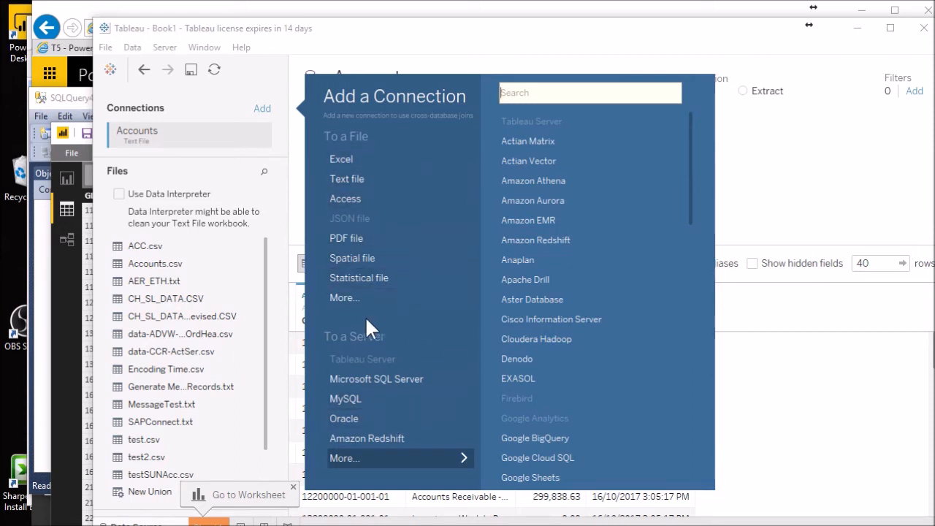
{"action": "left_click", "coordinate": [352, 296]}
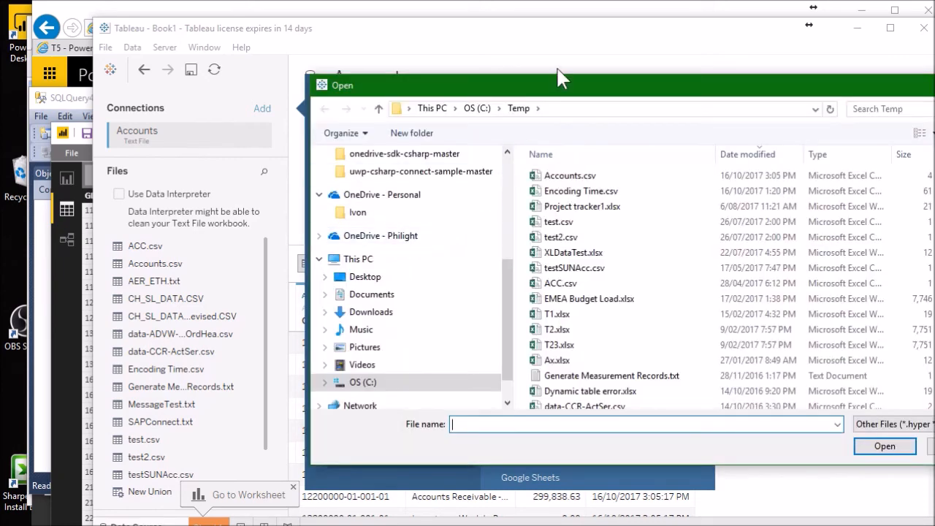
{"action": "left_click_drag", "start_coordinate": [555, 94], "coordinate": [336, 37]}
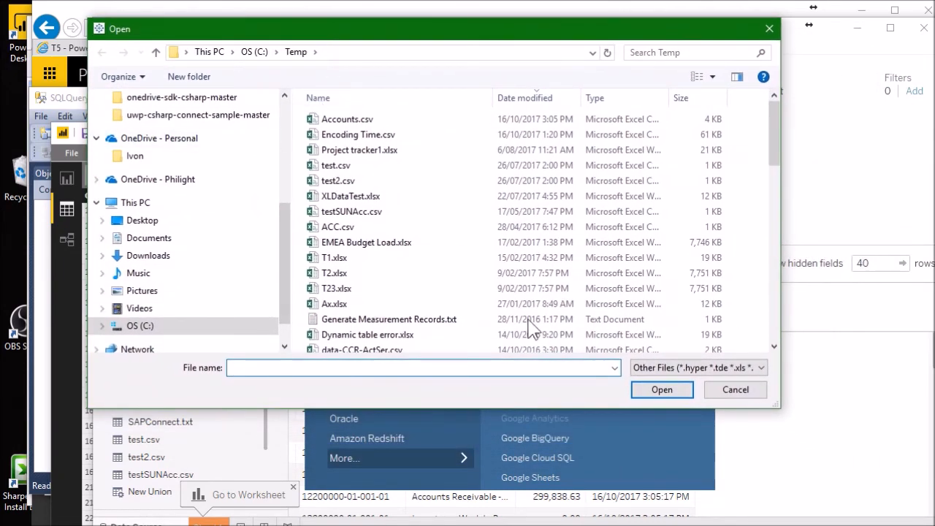
{"action": "left_click", "coordinate": [691, 366]}
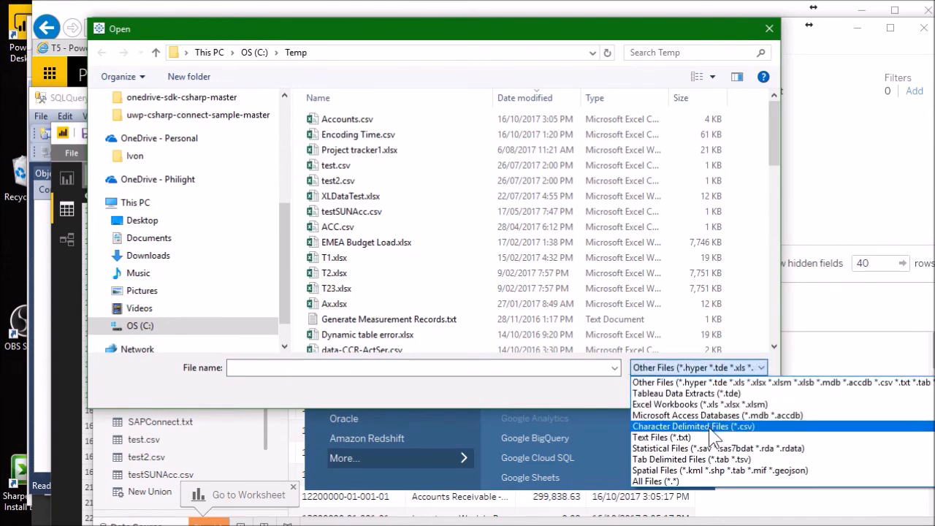
{"action": "left_click", "coordinate": [430, 396]}
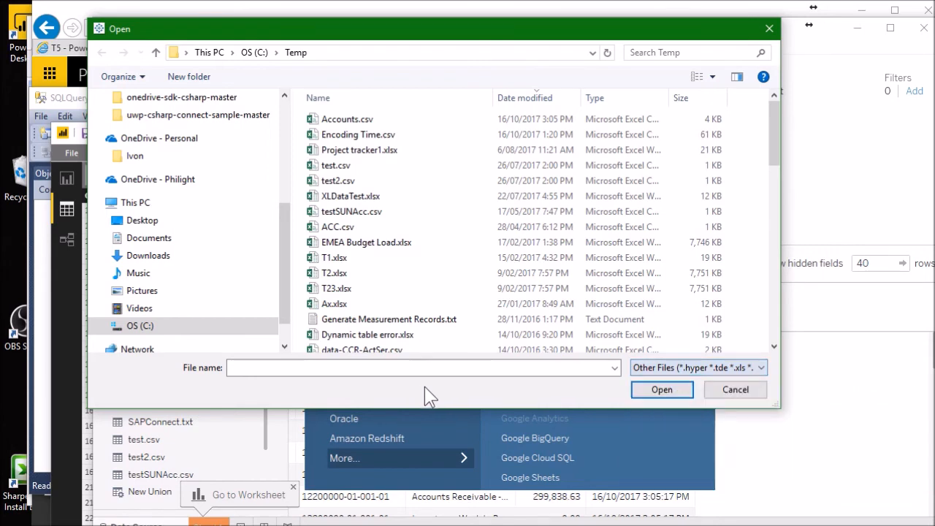
{"action": "left_click", "coordinate": [349, 122]}
{"action": "left_click", "coordinate": [661, 387]}
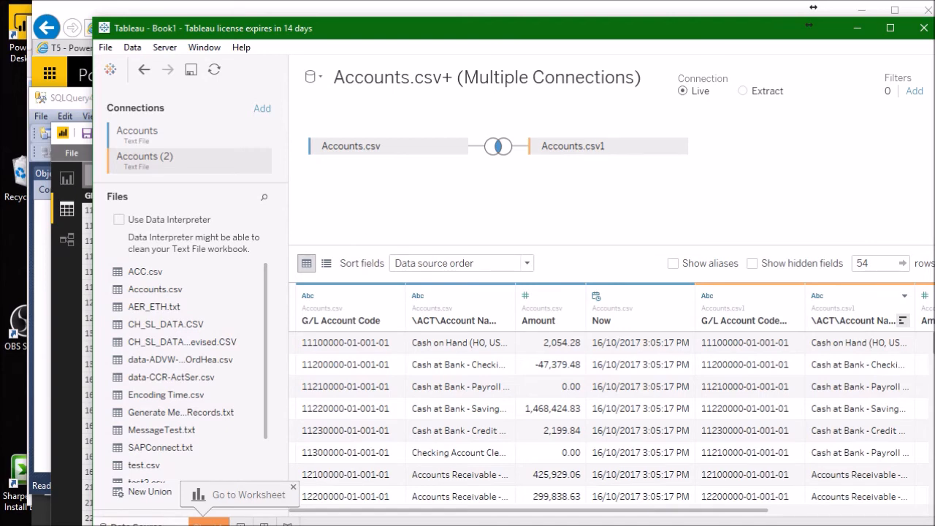
- Switch to the Sharperlight Scheduler, open the Tableau CSV task and review the type options of its PublisherSaveAs action
{"action": "left_click", "coordinate": [362, 525]}
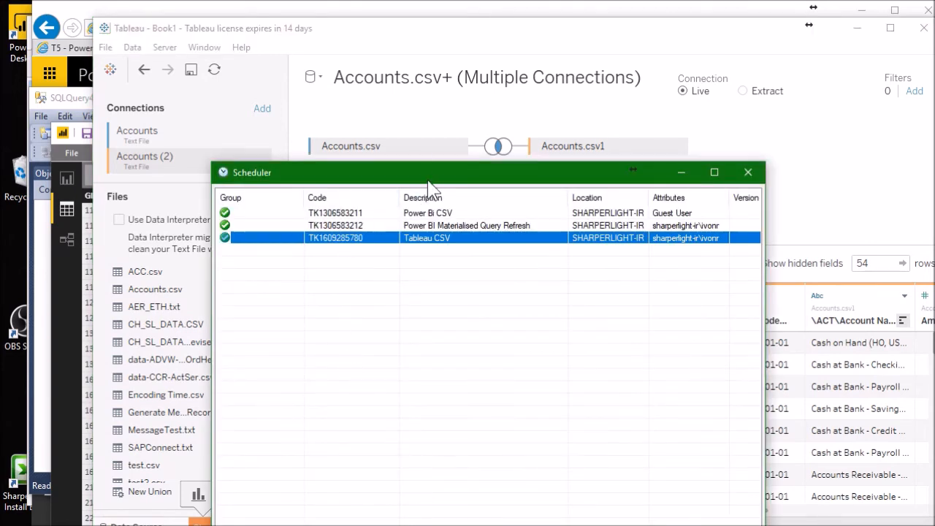
{"action": "left_click_drag", "start_coordinate": [430, 176], "coordinate": [300, 53]}
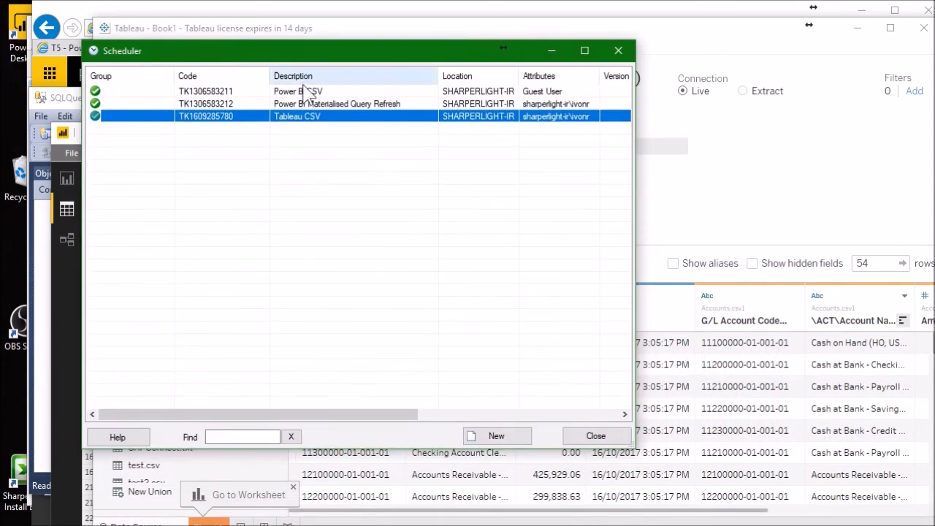
{"action": "double_click", "coordinate": [257, 117]}
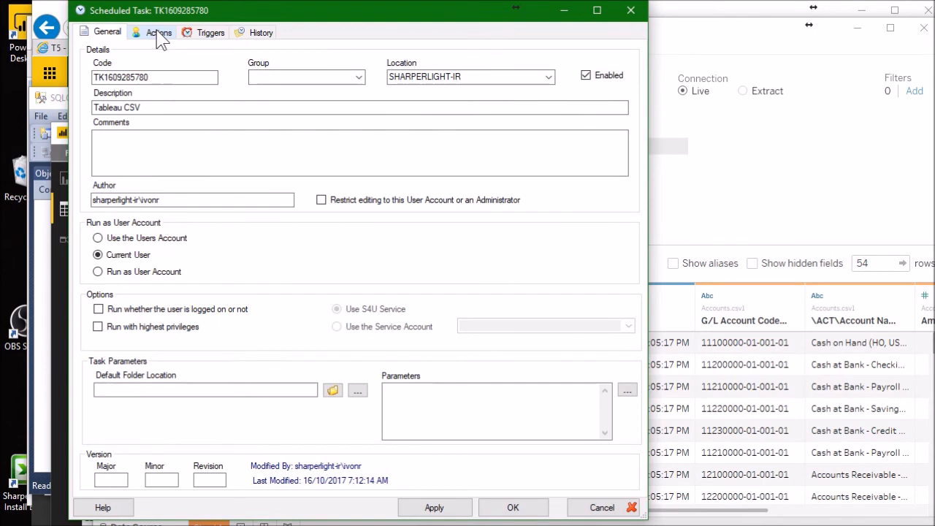
{"action": "left_click", "coordinate": [159, 34]}
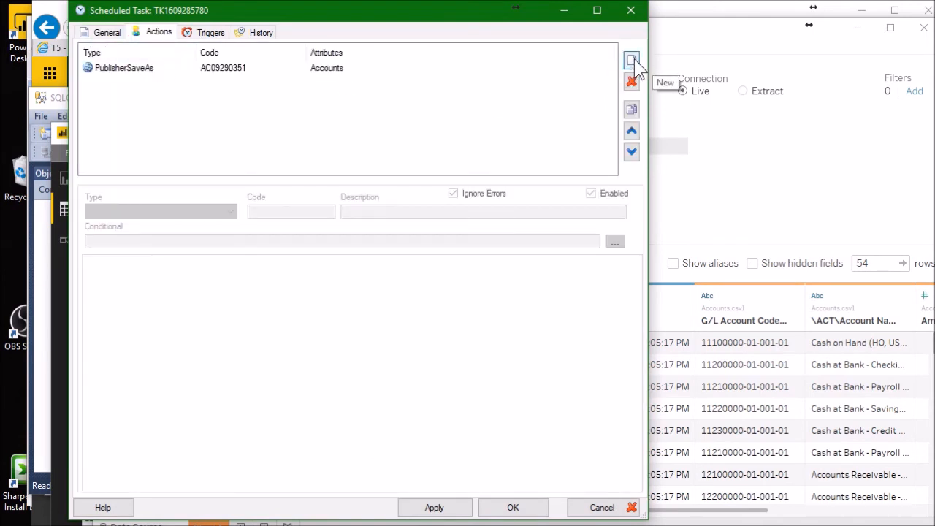
{"action": "left_click", "coordinate": [203, 71]}
{"action": "left_click", "coordinate": [198, 208]}
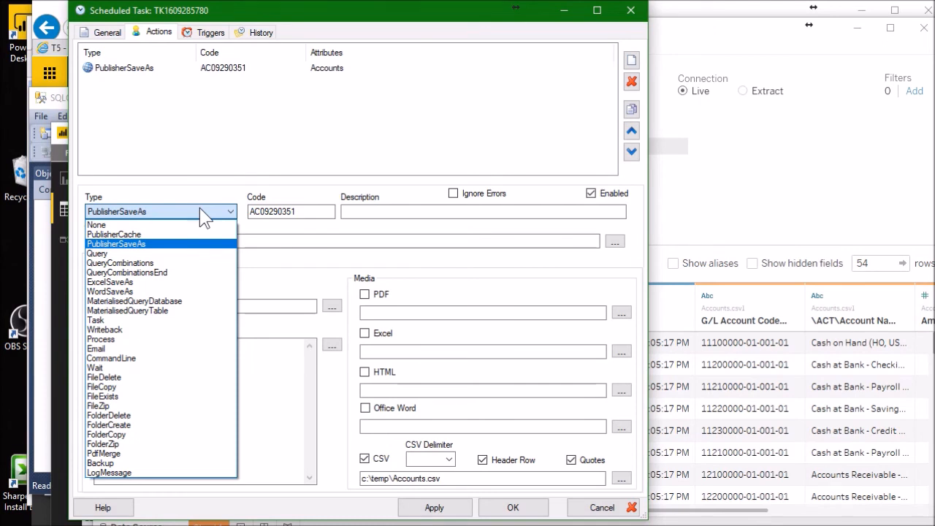
{"action": "left_click", "coordinate": [200, 207]}
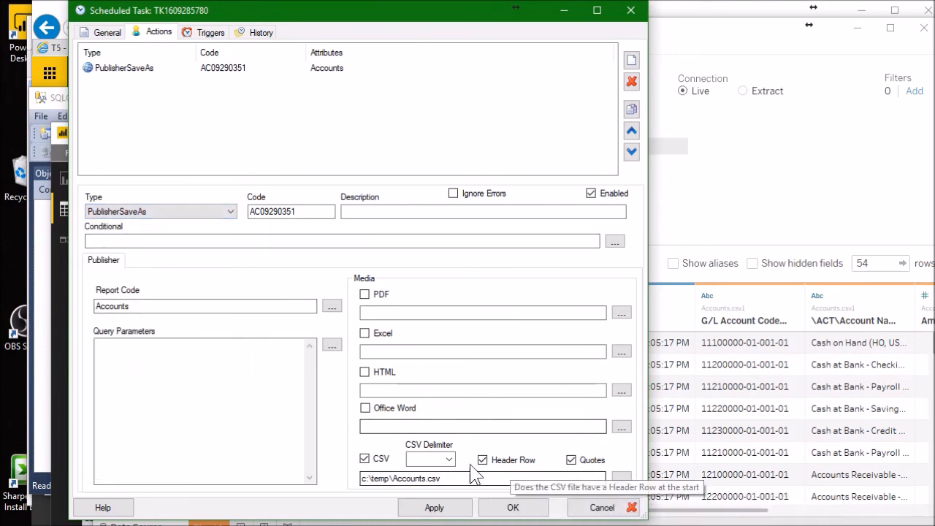
- Examine the action's report code lookup and the expression for its CSV output path, leaving both unchanged
{"action": "left_click_drag", "start_coordinate": [444, 479], "coordinate": [427, 479]}
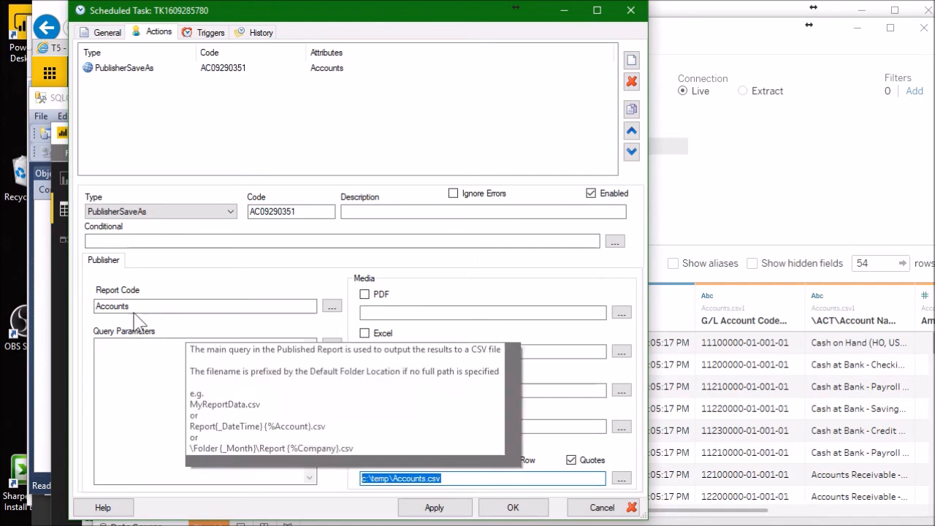
{"action": "left_click", "coordinate": [135, 306]}
{"action": "left_click", "coordinate": [332, 306]}
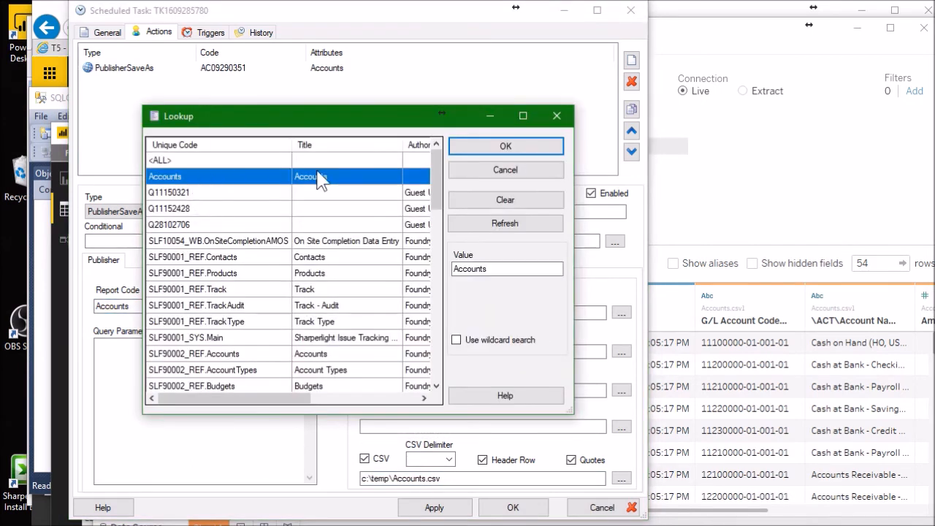
{"action": "left_click", "coordinate": [484, 172]}
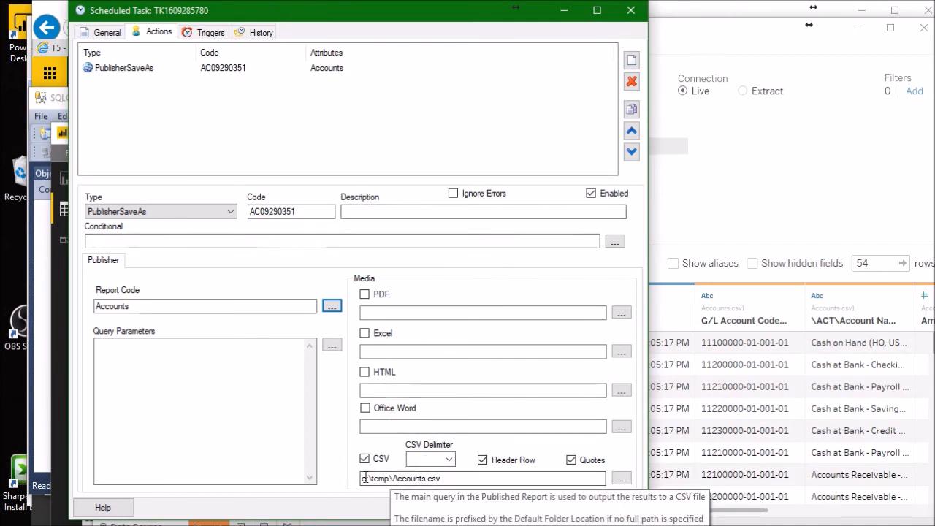
{"action": "left_click", "coordinate": [449, 478]}
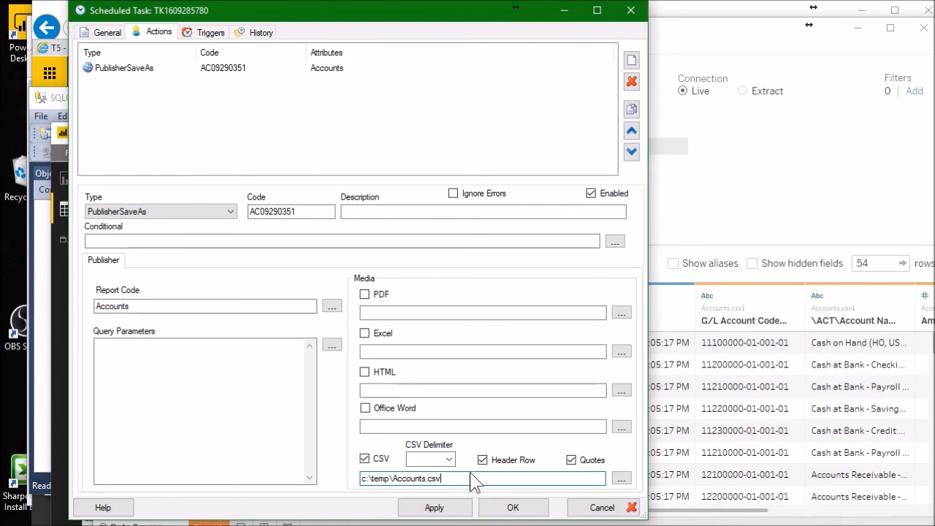
{"action": "left_click", "coordinate": [621, 479]}
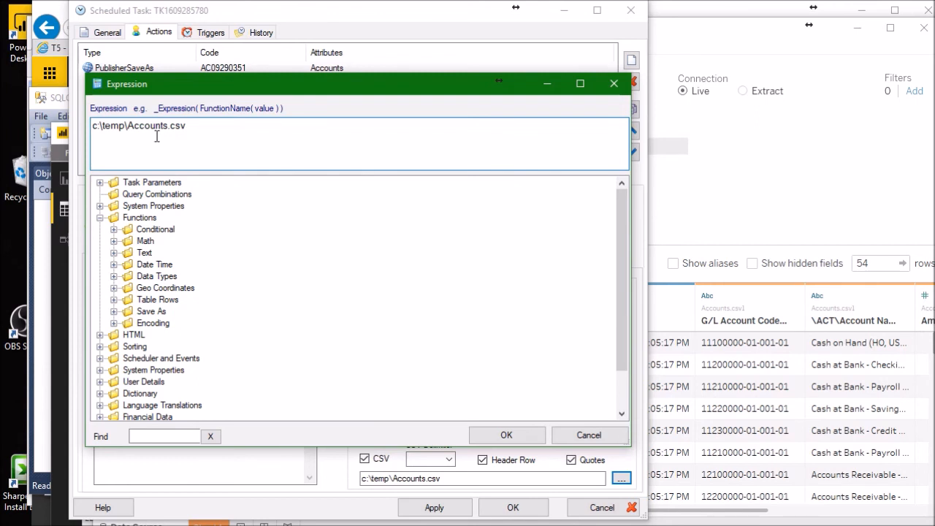
{"action": "left_click", "coordinate": [589, 439]}
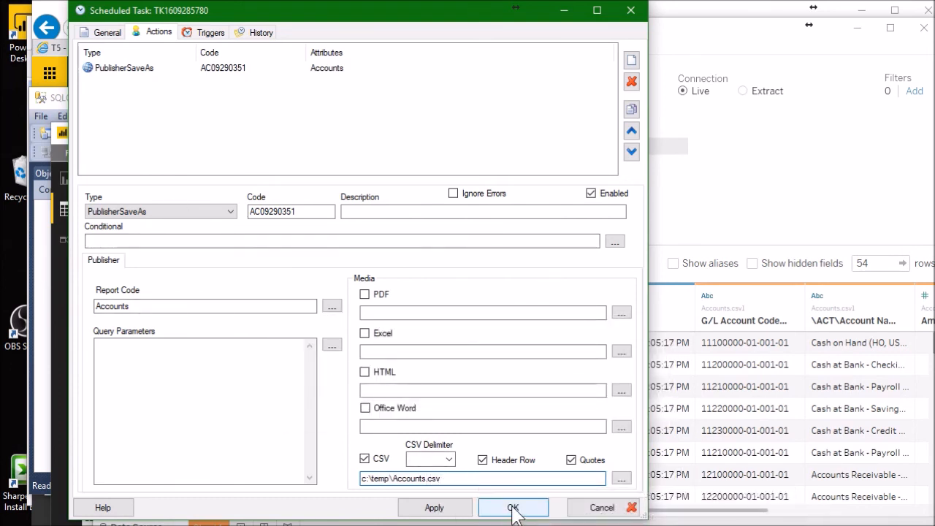
- Try adding a daily trigger that recurs every 1 day to the Tableau CSV task, and delete it again
{"action": "left_click", "coordinate": [513, 507]}
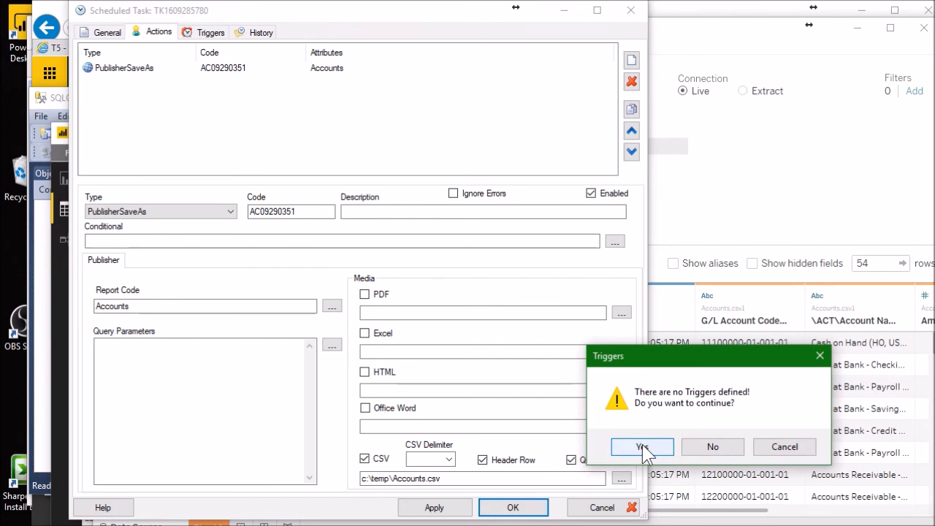
{"action": "left_click_drag", "start_coordinate": [648, 358], "coordinate": [333, 184]}
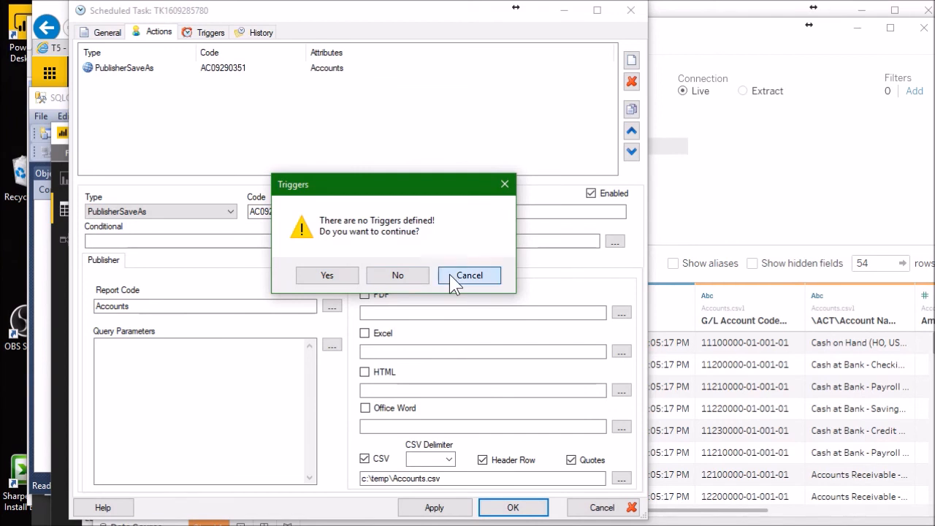
{"action": "left_click", "coordinate": [469, 275]}
{"action": "left_click", "coordinate": [209, 33]}
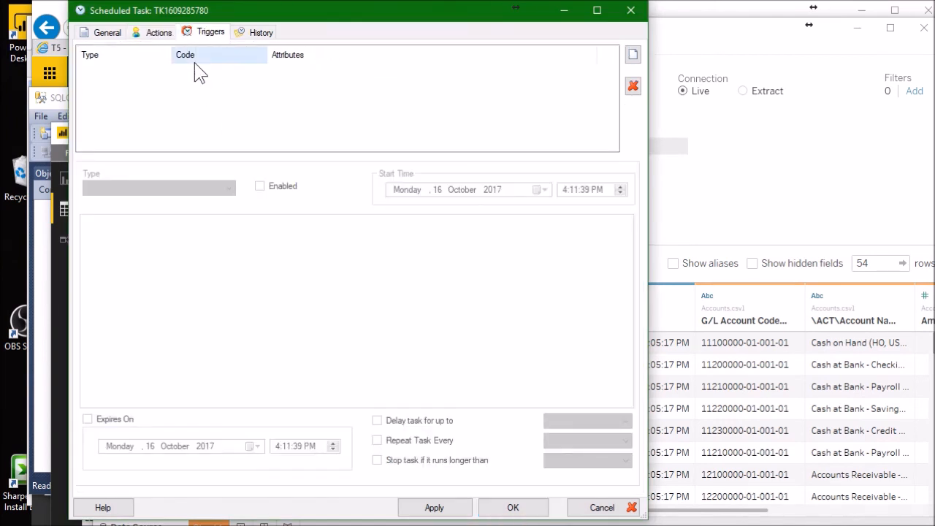
{"action": "left_click", "coordinate": [633, 55]}
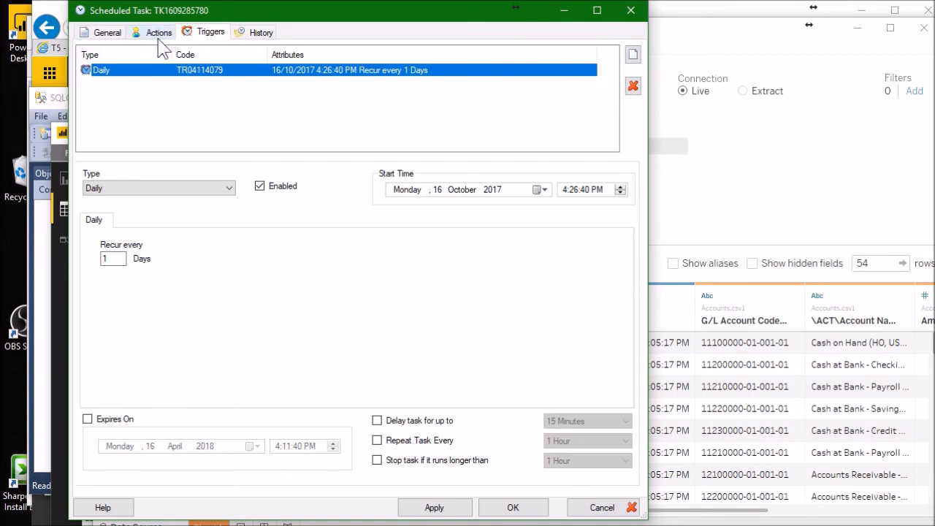
{"action": "left_click", "coordinate": [632, 86]}
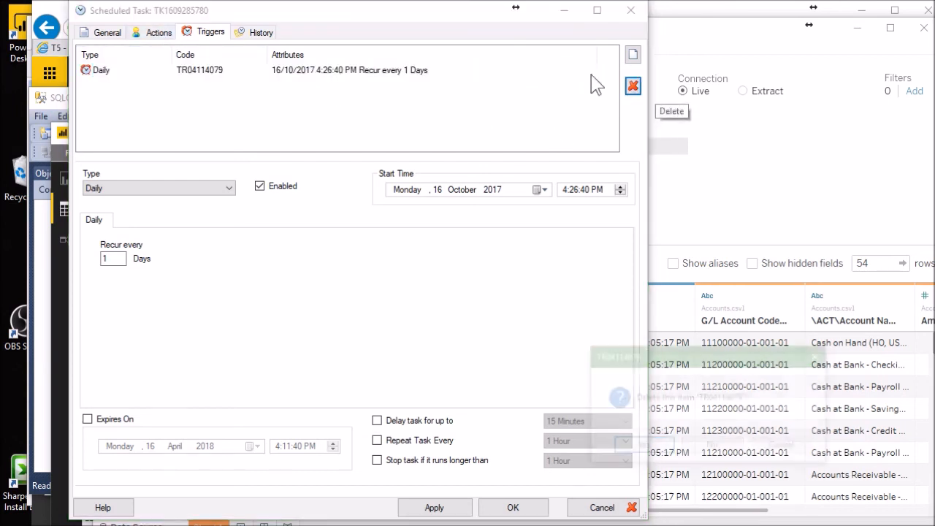
{"action": "left_click", "coordinate": [623, 446]}
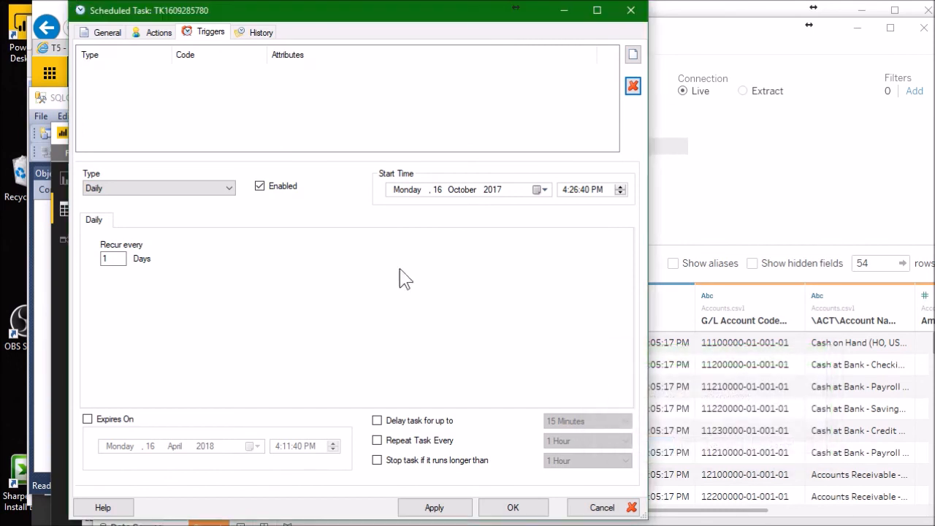
- Save the Tableau CSV task without any triggers and execute it from the Scheduler
{"action": "left_click", "coordinate": [161, 33]}
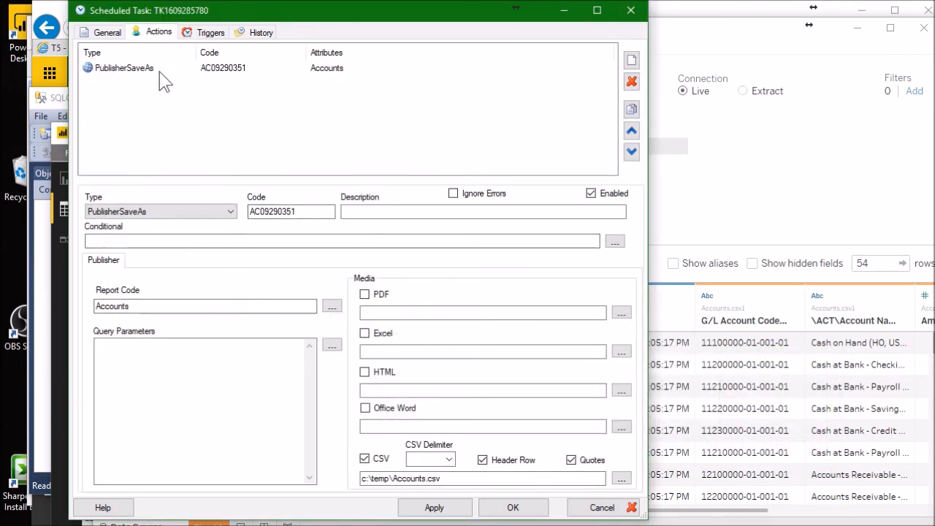
{"action": "left_click", "coordinate": [513, 508]}
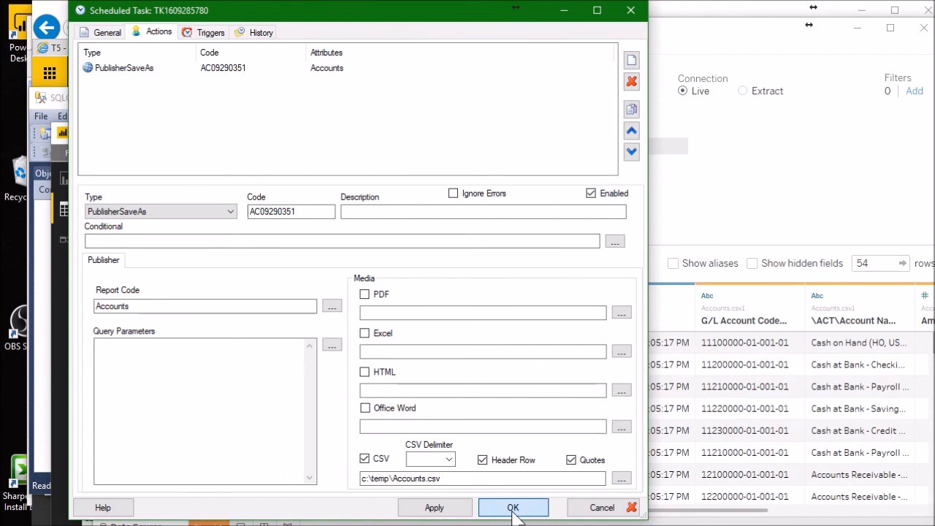
{"action": "left_click", "coordinate": [642, 446]}
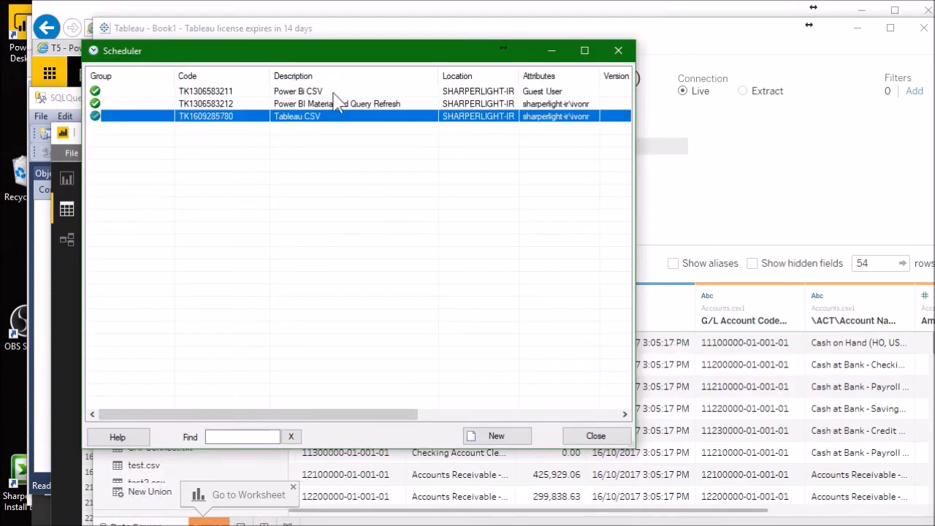
{"action": "right_click", "coordinate": [261, 118]}
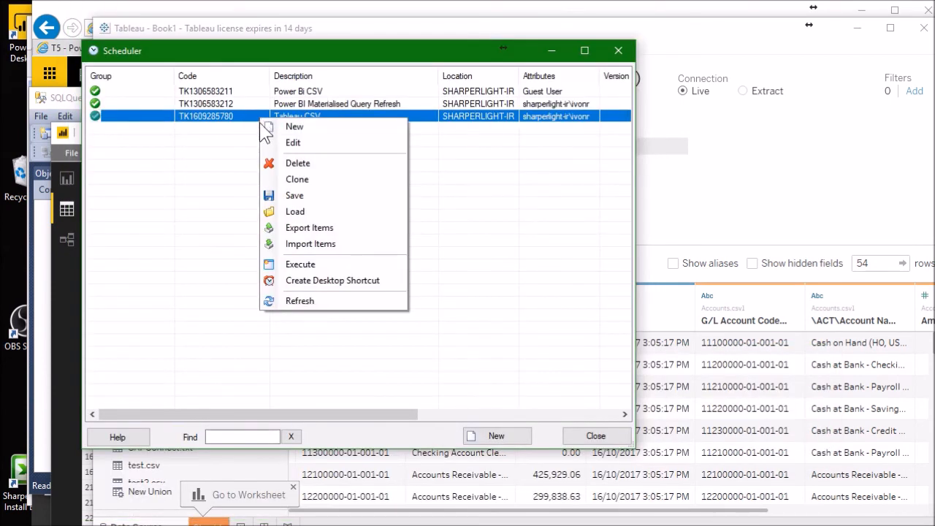
{"action": "left_click", "coordinate": [301, 265]}
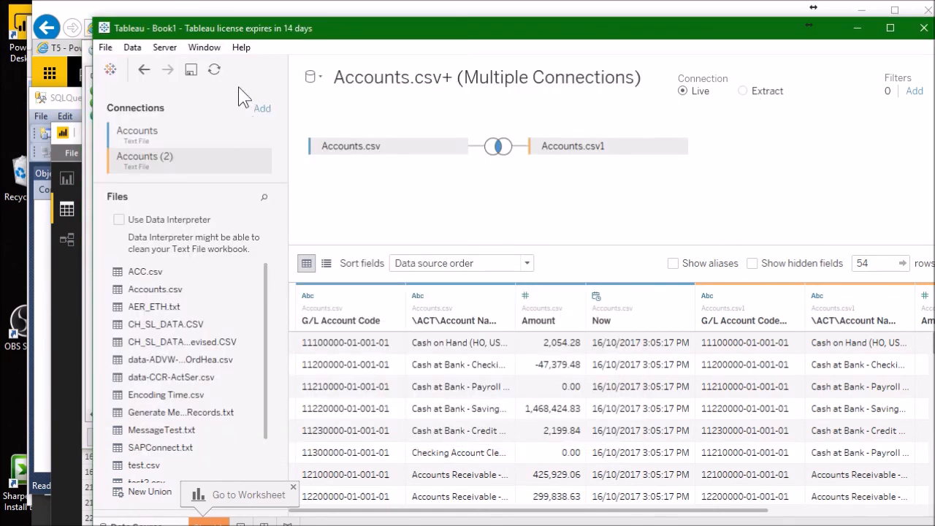
- Refresh the Accounts.csv data source in Tableau and return to the Scheduler's task list
{"action": "left_click", "coordinate": [214, 69]}
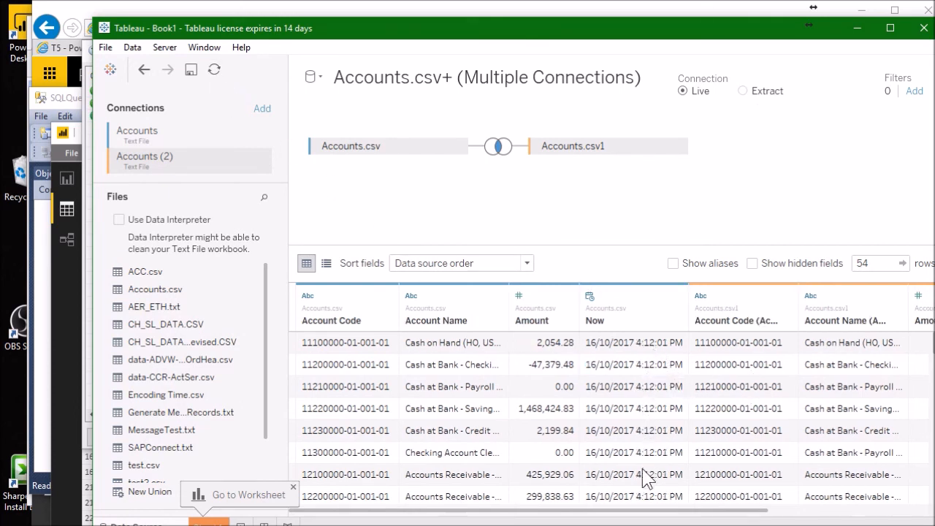
{"action": "left_click", "coordinate": [555, 525]}
{"action": "left_click", "coordinate": [555, 525]}
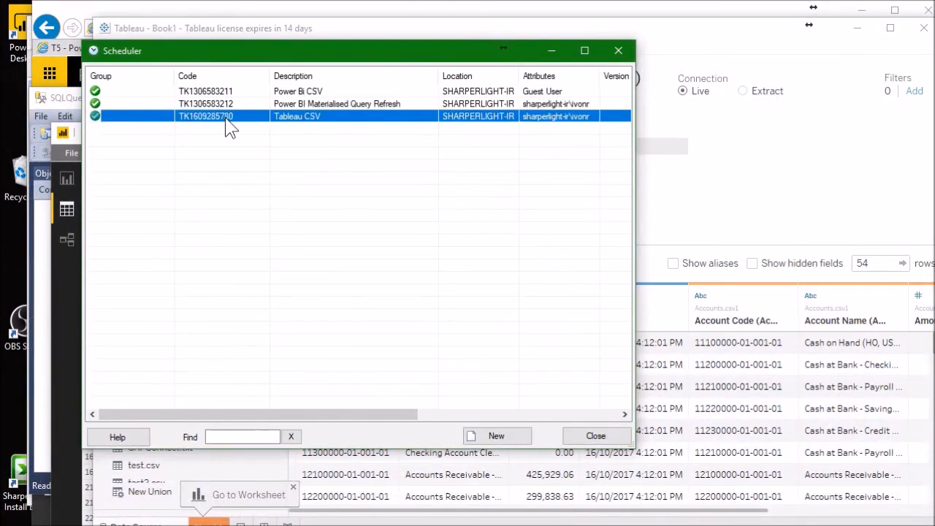
- Open the Power BI Materialised Query Refresh task and keep its action's type as MaterialisedQueryTable
{"action": "left_click", "coordinate": [228, 104]}
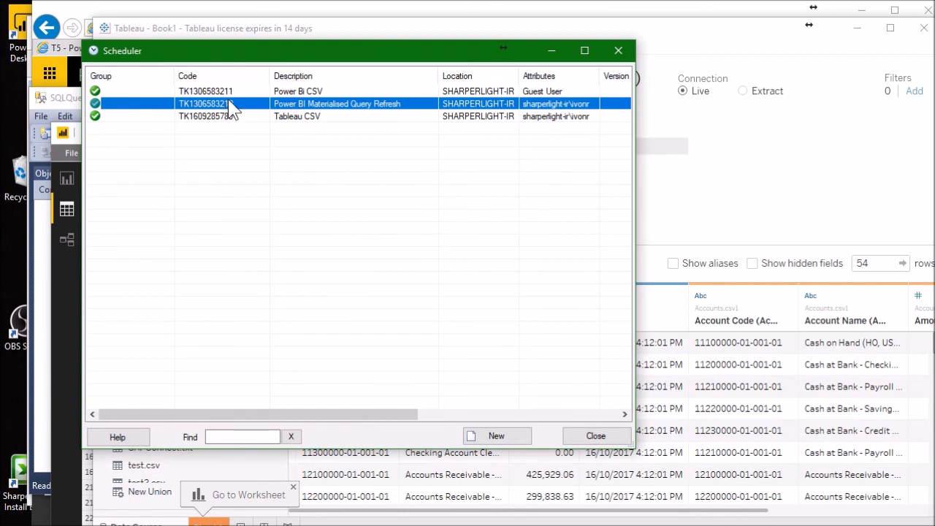
{"action": "double_click", "coordinate": [233, 108]}
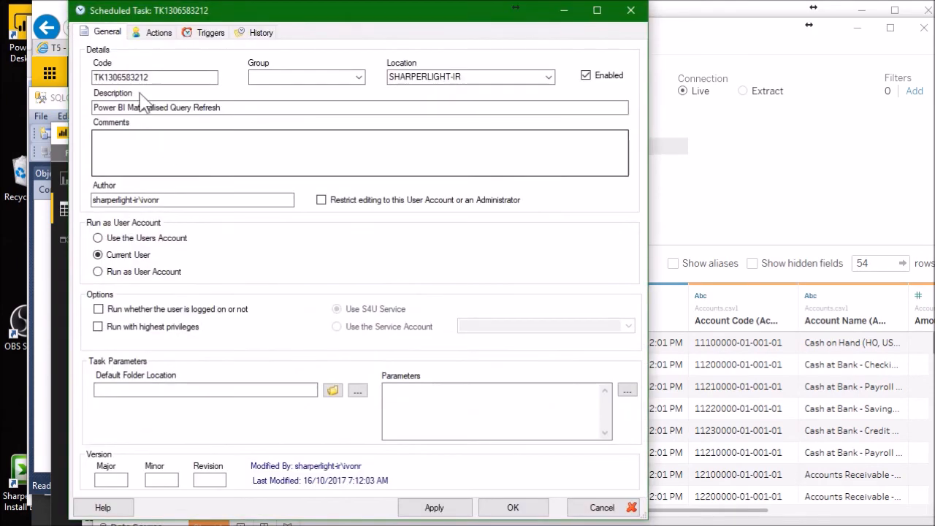
{"action": "left_click", "coordinate": [157, 33]}
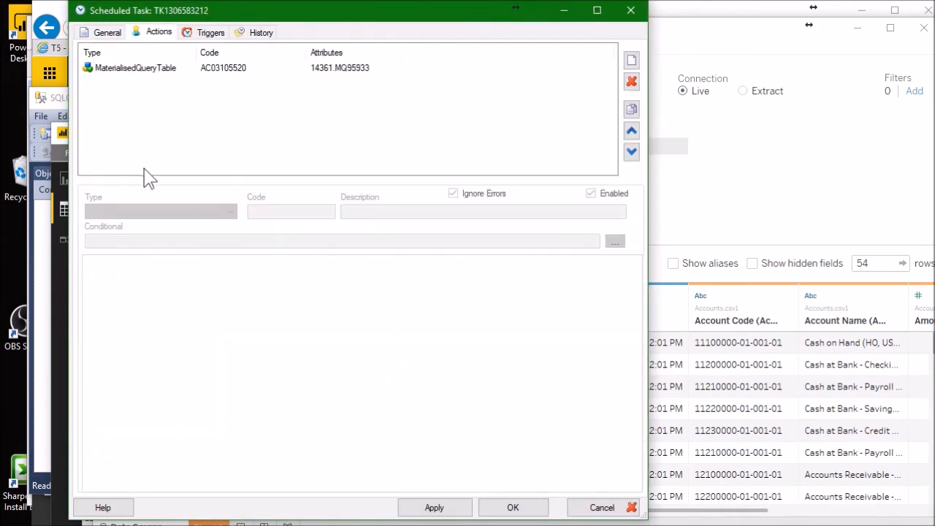
{"action": "left_click", "coordinate": [160, 69]}
{"action": "left_click", "coordinate": [211, 210]}
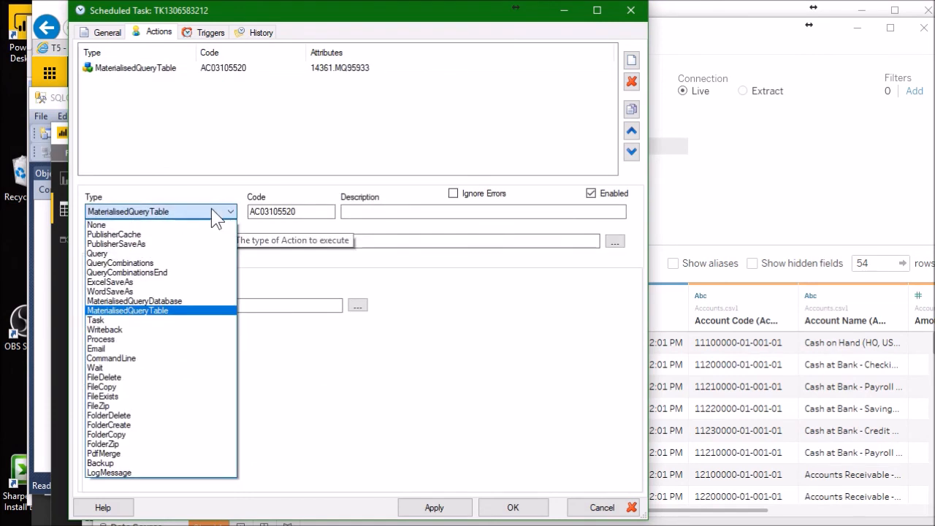
{"action": "left_click", "coordinate": [157, 311]}
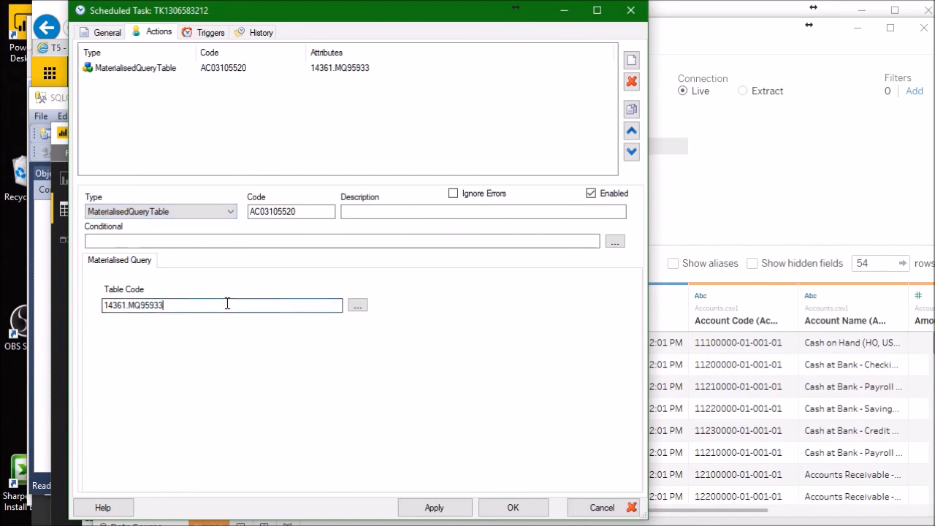
- Set the action's table code to 14361.MQ62609 by choosing the SAP Business One Accounts materialised query from the local connection database
{"action": "left_click", "coordinate": [358, 306]}
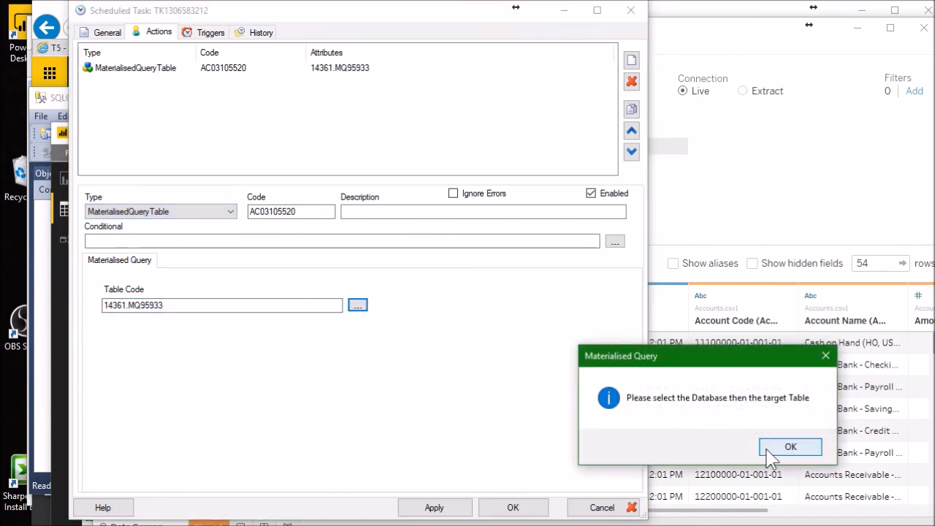
{"action": "left_click", "coordinate": [786, 447]}
{"action": "left_click_drag", "start_coordinate": [567, 187], "coordinate": [221, 131]}
{"action": "double_click", "coordinate": [187, 177]}
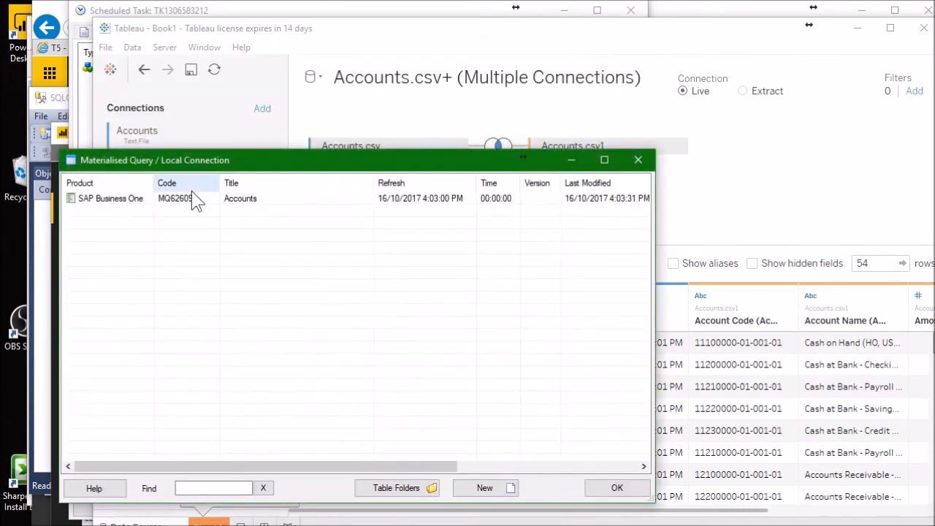
{"action": "left_click", "coordinate": [170, 202]}
{"action": "double_click", "coordinate": [175, 208]}
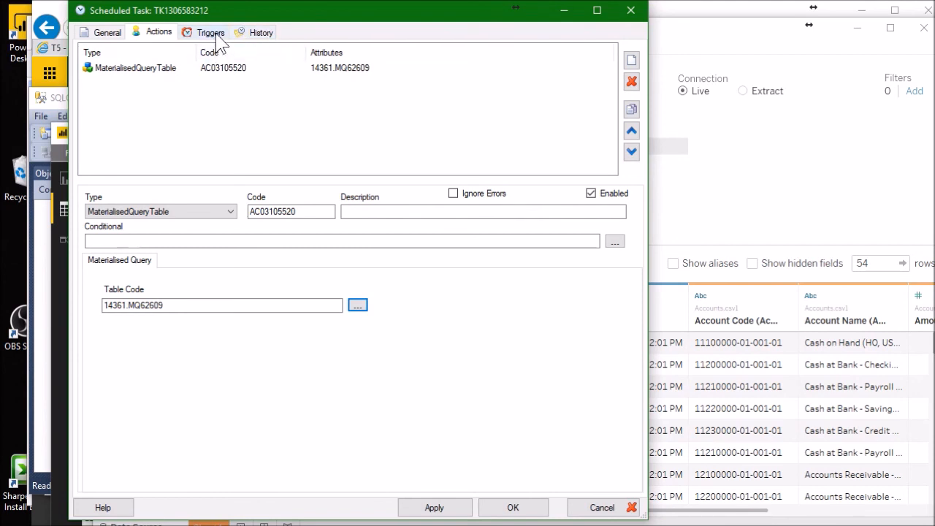
- Review the action's table code and switch to the Sharperlight Power BI outline document in Word
{"action": "left_click", "coordinate": [134, 70]}
{"action": "left_click", "coordinate": [196, 303]}
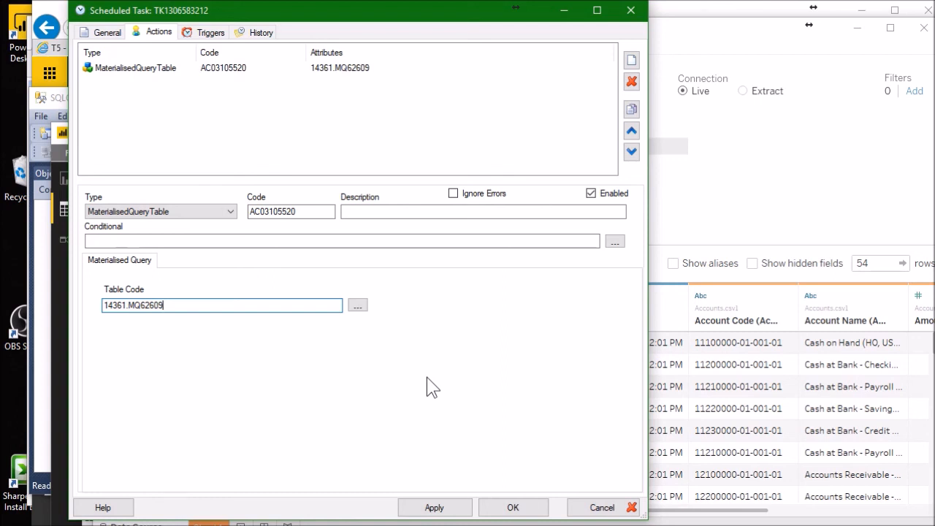
{"action": "key", "text": "alt+Tab"}
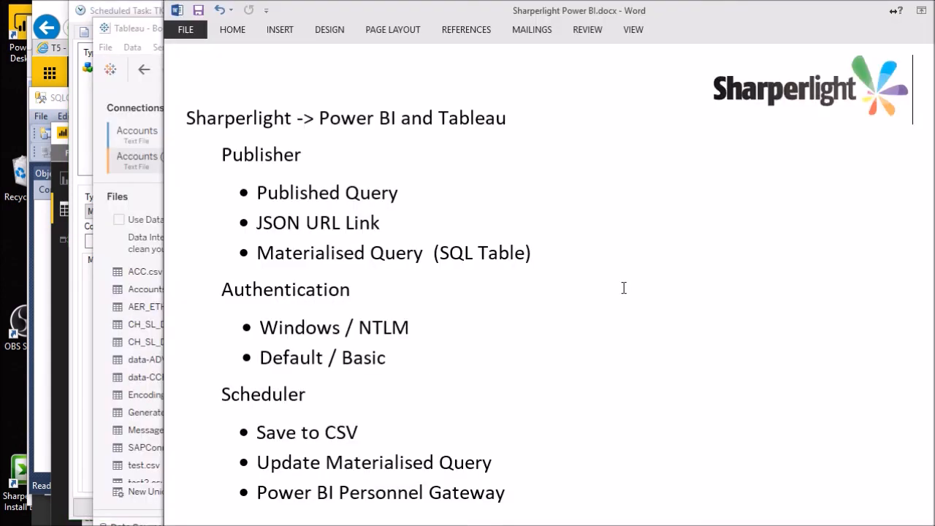